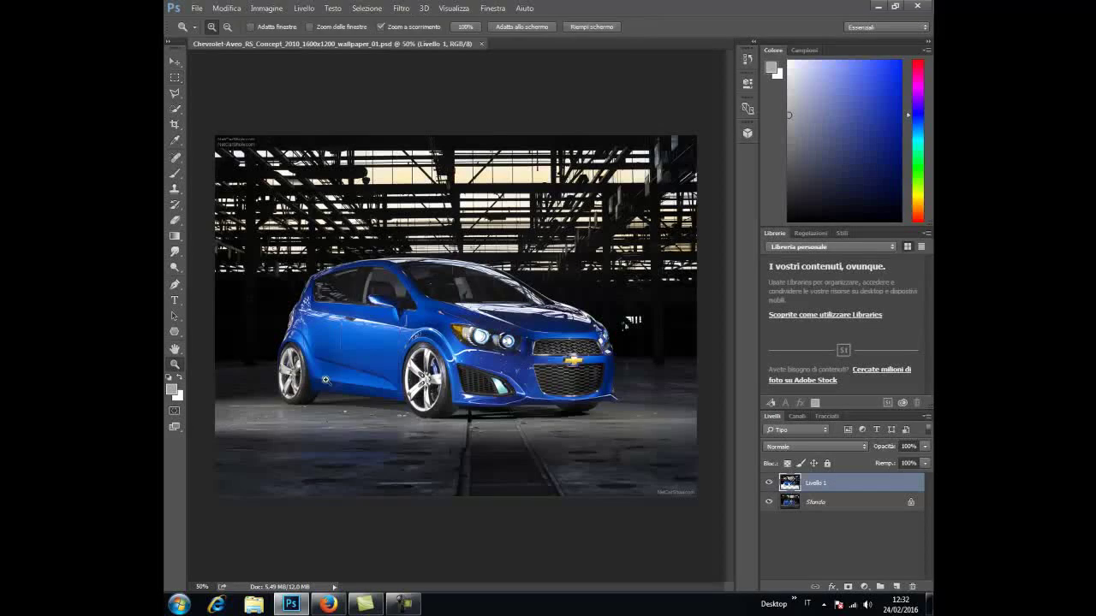
Step: Start a Pen path along the car's lower sill and body edge
{"action": "key", "text": "p"}
{"action": "left_click", "coordinate": [257, 389]}
{"action": "left_click", "coordinate": [275, 387]}
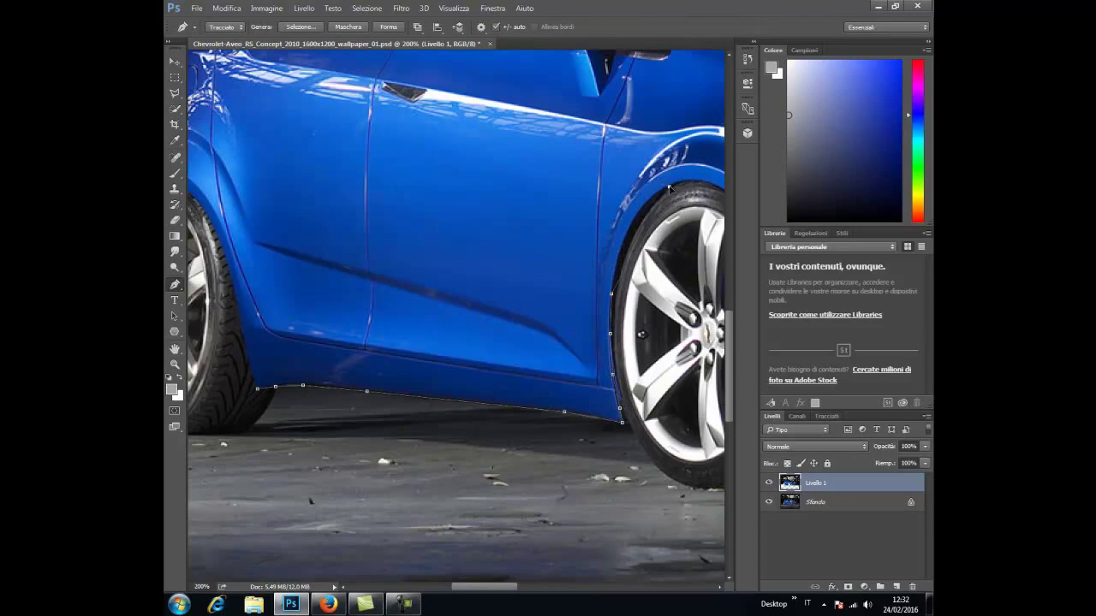
{"action": "left_click_drag", "start_coordinate": [511, 589], "coordinate": [552, 589]}
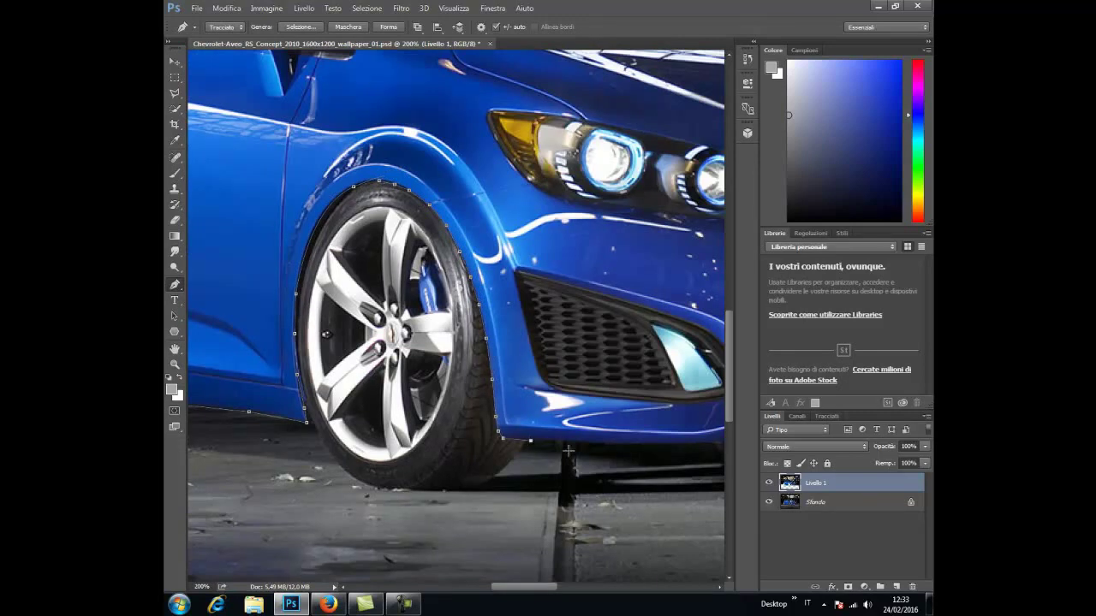
{"action": "left_click_drag", "start_coordinate": [698, 444], "coordinate": [337, 447]}
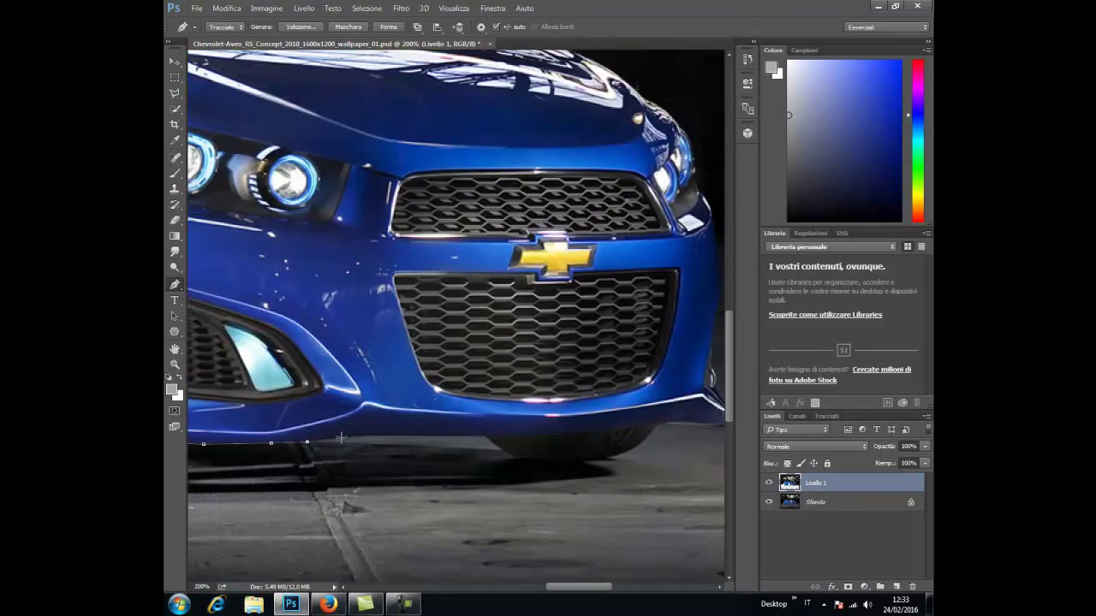
{"action": "left_click_drag", "start_coordinate": [671, 422], "coordinate": [483, 424]}
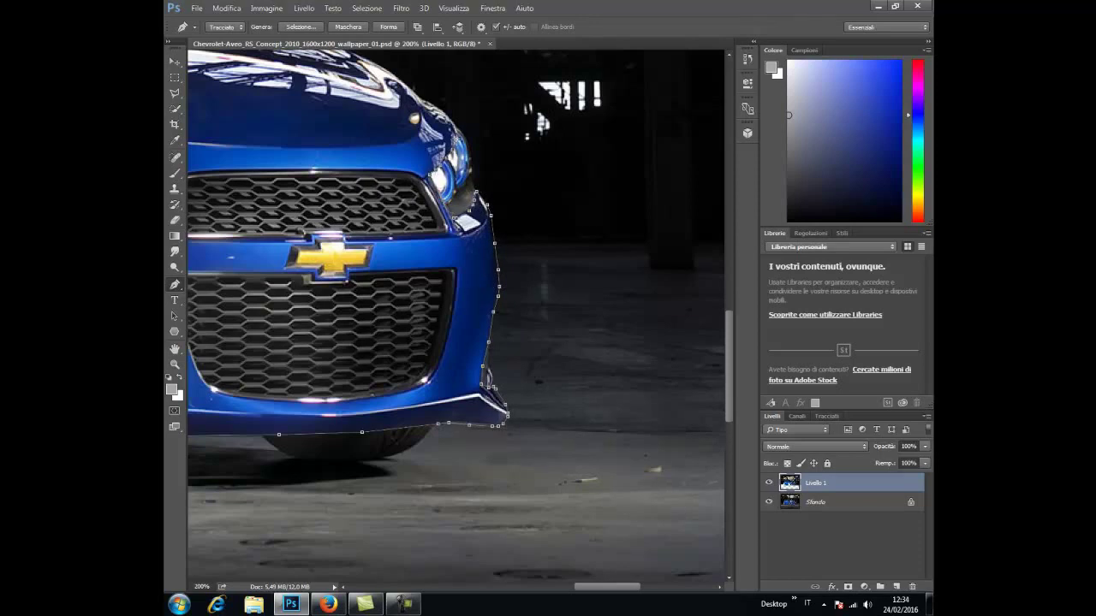
Step: Finish the car body outline and turn the path into a selection
{"action": "scroll", "coordinate": [684, 311], "scroll_direction": "up", "scroll_amount": 3}
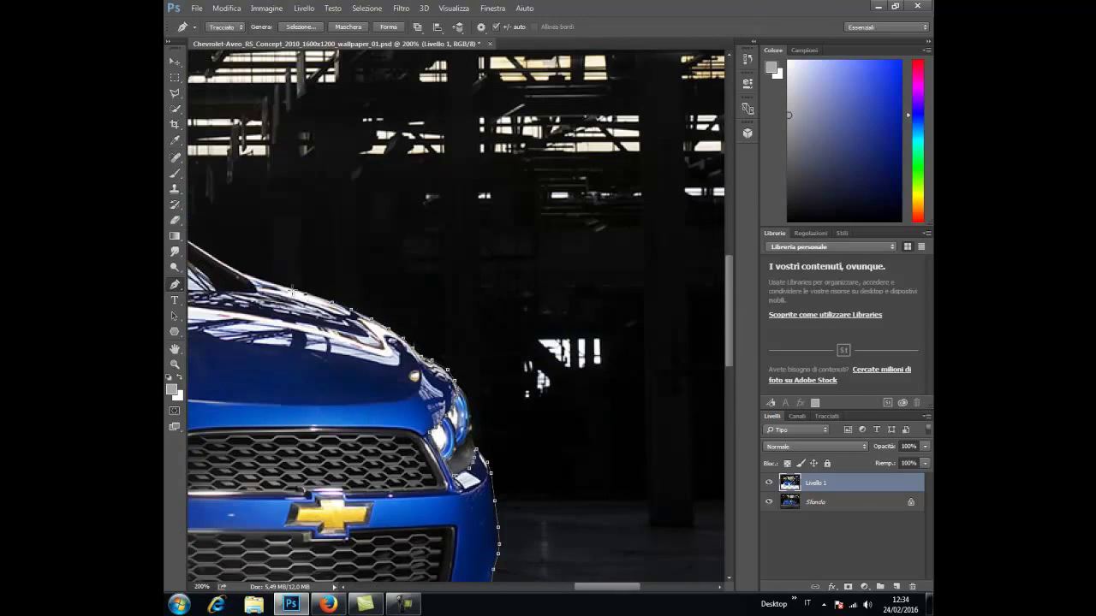
{"action": "left_click_drag", "start_coordinate": [604, 590], "coordinate": [556, 591]}
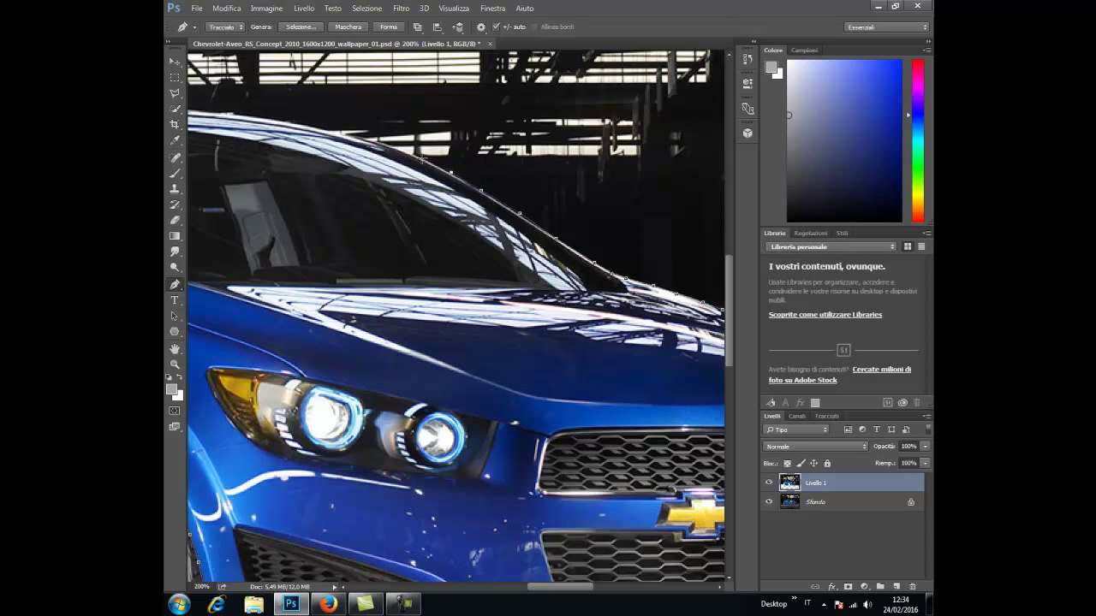
{"action": "left_click_drag", "start_coordinate": [567, 598], "coordinate": [527, 591]}
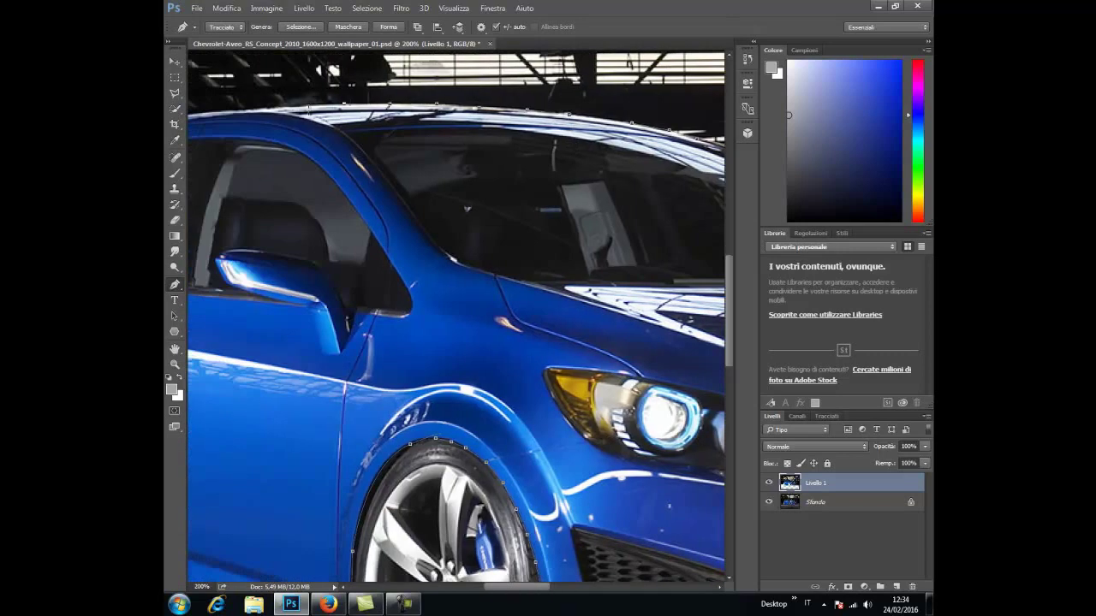
{"action": "left_click_drag", "start_coordinate": [516, 589], "coordinate": [462, 589]}
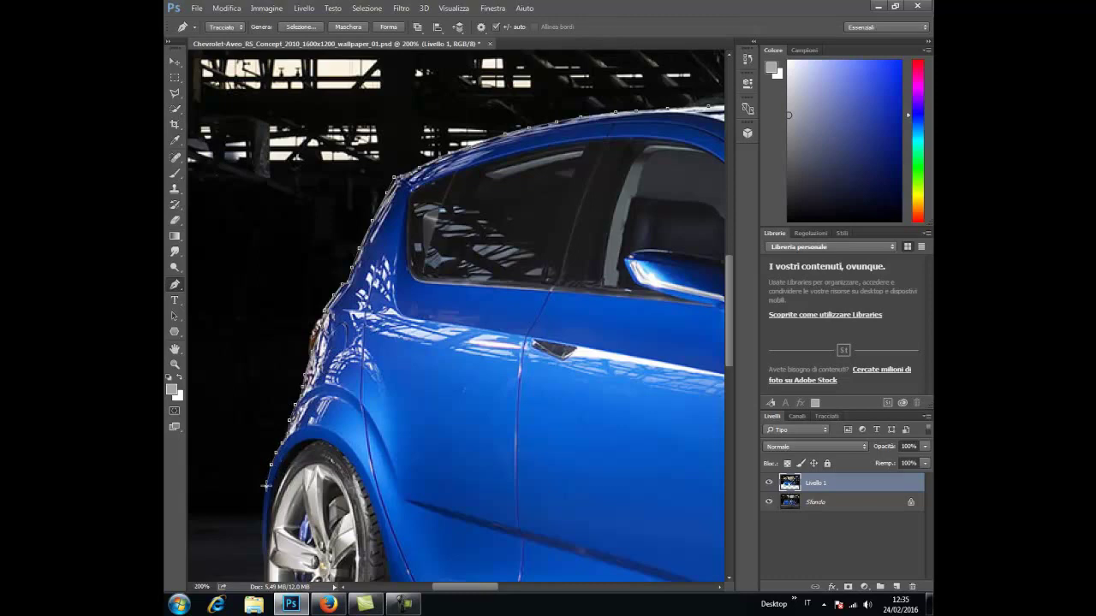
{"action": "left_click_drag", "start_coordinate": [729, 334], "coordinate": [729, 385]}
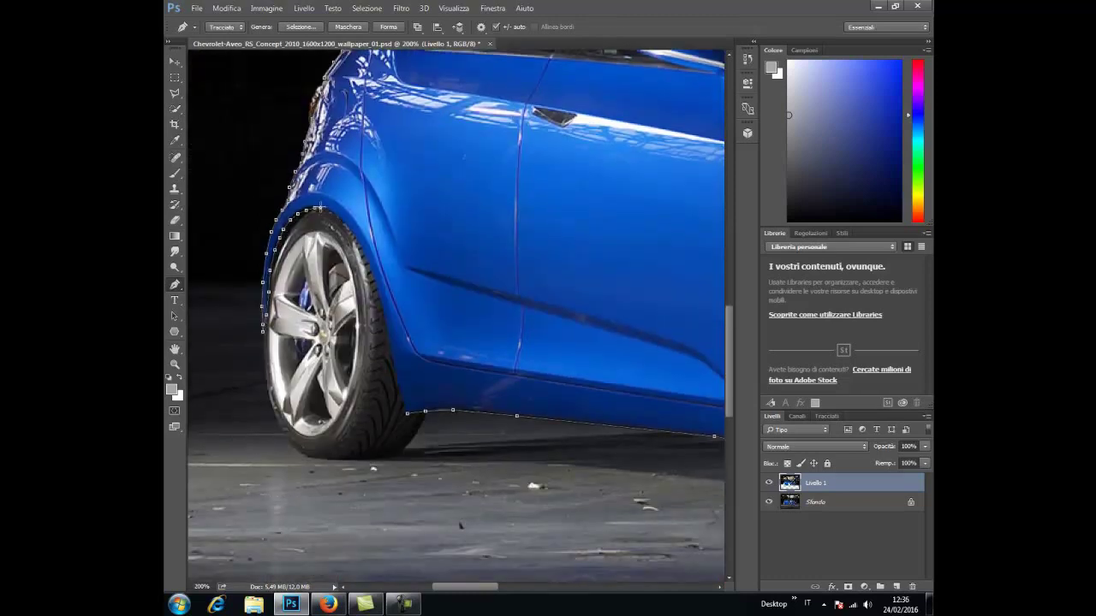
{"action": "right_click", "coordinate": [408, 412]}
{"action": "left_click", "coordinate": [452, 112]}
Step: Make the car body path into the active selection
{"action": "scroll", "coordinate": [300, 240], "scroll_direction": "right", "scroll_amount": 5}
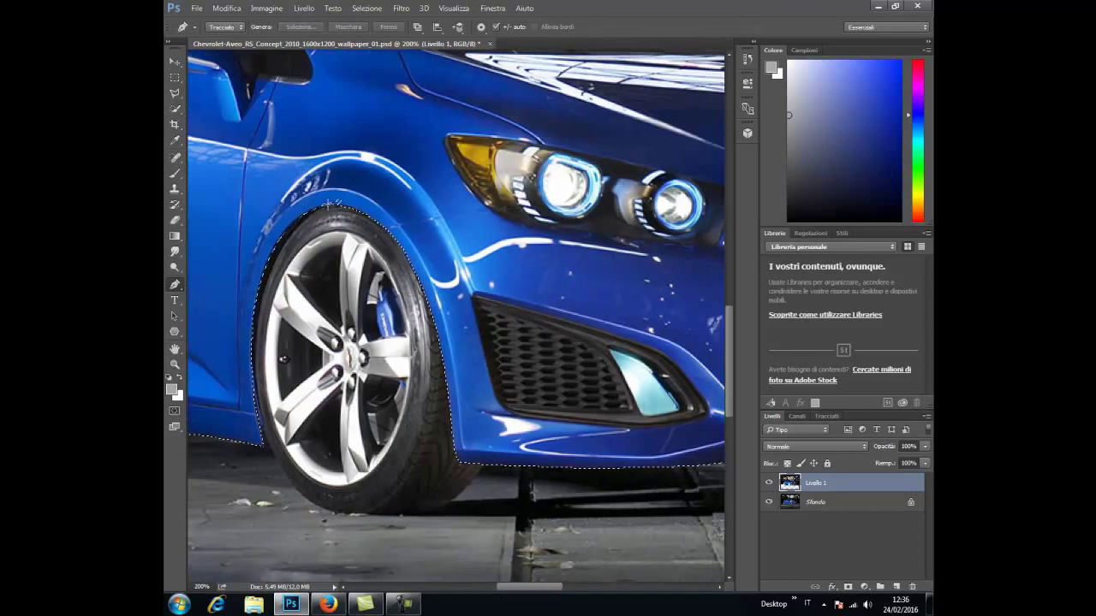
{"action": "right_click", "coordinate": [330, 199]}
{"action": "left_click", "coordinate": [391, 254]}
{"action": "key", "text": "Return"}
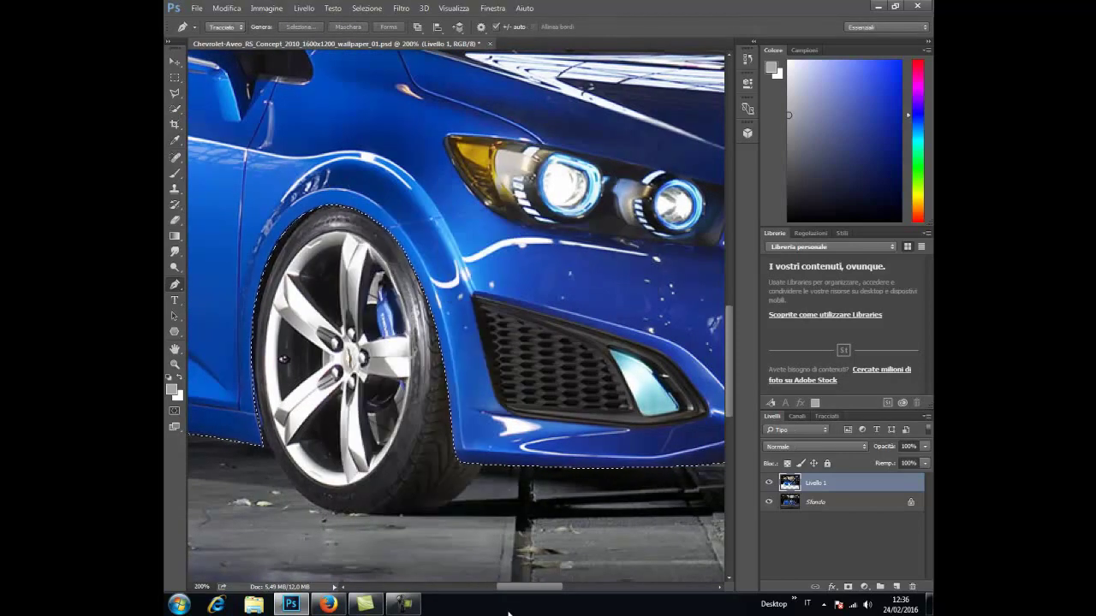
Step: Trace the rear side window's lower edge and the mirror's front edge
{"action": "scroll", "coordinate": [508, 586], "scroll_direction": "left", "scroll_amount": 5}
{"action": "scroll", "coordinate": [728, 340], "scroll_direction": "up", "scroll_amount": 5}
{"action": "left_click", "coordinate": [376, 187]}
{"action": "left_click", "coordinate": [374, 217]}
{"action": "left_click", "coordinate": [374, 233]}
{"action": "left_click", "coordinate": [375, 255]}
{"action": "left_click", "coordinate": [378, 267]}
{"action": "left_click", "coordinate": [383, 274]}
{"action": "left_click", "coordinate": [496, 285]}
{"action": "left_click", "coordinate": [585, 291]}
{"action": "left_click_drag", "start_coordinate": [665, 298], "coordinate": [682, 300]}
{"action": "left_click", "coordinate": [622, 285]}
{"action": "left_click", "coordinate": [609, 281]}
{"action": "left_click", "coordinate": [599, 273]}
{"action": "left_click", "coordinate": [594, 255]}
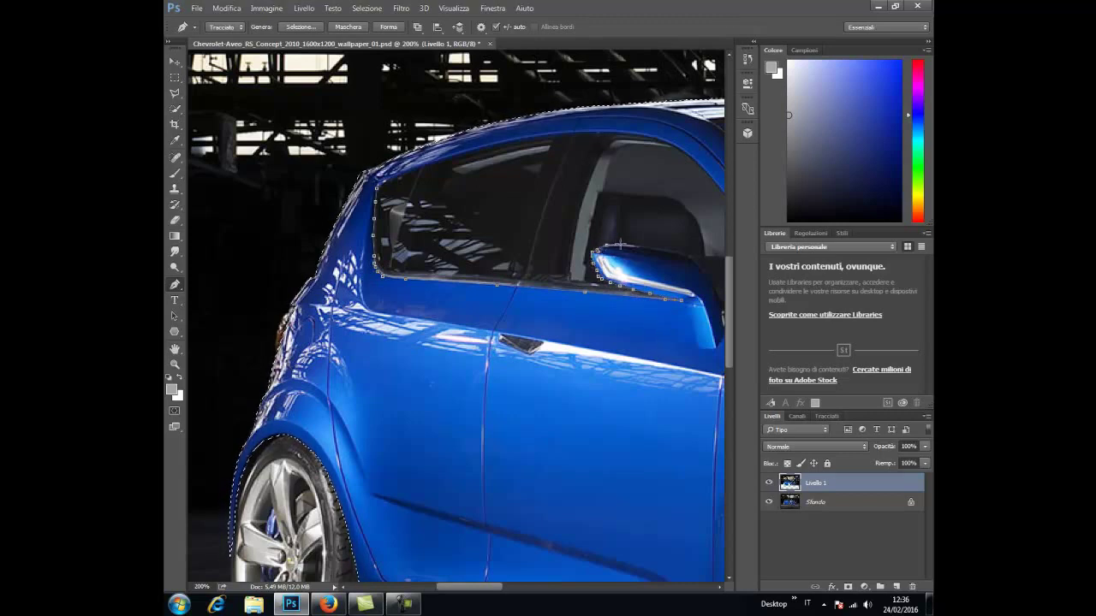
{"action": "left_click_drag", "start_coordinate": [470, 587], "coordinate": [548, 589]}
Step: Complete the side window outline and subtract it from the car selection
{"action": "left_click", "coordinate": [410, 293]}
{"action": "left_click", "coordinate": [379, 237]}
{"action": "left_click", "coordinate": [351, 199]}
{"action": "left_click", "coordinate": [327, 169]}
{"action": "left_click", "coordinate": [305, 149]}
{"action": "left_click", "coordinate": [293, 141]}
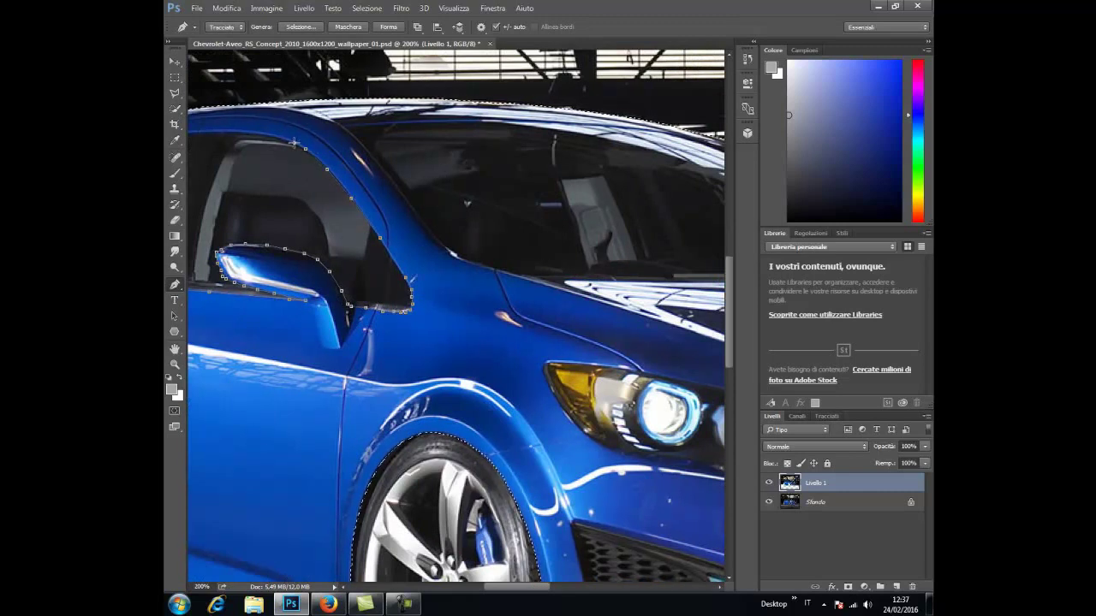
{"action": "left_click_drag", "start_coordinate": [294, 141], "coordinate": [529, 139]}
{"action": "left_click", "coordinate": [417, 132]}
{"action": "left_click", "coordinate": [383, 137]}
{"action": "left_click", "coordinate": [344, 147]}
{"action": "left_click", "coordinate": [298, 160]}
{"action": "left_click", "coordinate": [239, 181]}
{"action": "right_click", "coordinate": [265, 190]}
{"action": "left_click", "coordinate": [310, 248]}
{"action": "key", "text": "Return"}
Step: Trace the front window's and windshield's lower edges
{"action": "left_click_drag", "start_coordinate": [606, 175], "coordinate": [229, 175]}
{"action": "left_click", "coordinate": [234, 176]}
{"action": "left_click", "coordinate": [248, 195]}
{"action": "left_click", "coordinate": [269, 224]}
{"action": "left_click", "coordinate": [300, 254]}
{"action": "left_click", "coordinate": [322, 264]}
{"action": "left_click", "coordinate": [354, 273]}
{"action": "left_click", "coordinate": [525, 274]}
{"action": "left_click", "coordinate": [626, 275]}
{"action": "left_click", "coordinate": [683, 275]}
{"action": "left_click_drag", "start_coordinate": [722, 276], "coordinate": [490, 282]}
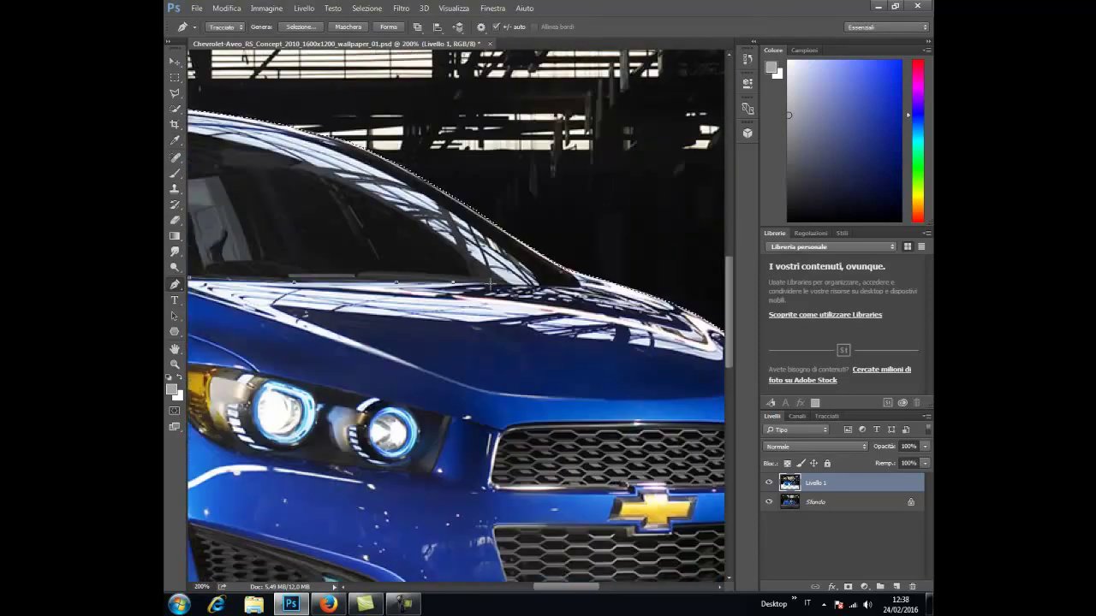
Step: Close the windshield outline and subtract it from the car selection
{"action": "left_click", "coordinate": [551, 284]}
{"action": "left_click", "coordinate": [575, 276]}
{"action": "left_click", "coordinate": [535, 253]}
{"action": "left_click", "coordinate": [482, 218]}
{"action": "left_click_drag", "start_coordinate": [329, 139], "coordinate": [697, 139]}
{"action": "left_click", "coordinate": [590, 126]}
{"action": "left_click", "coordinate": [546, 124]}
{"action": "left_click", "coordinate": [496, 120]}
{"action": "left_click", "coordinate": [442, 120]}
{"action": "left_click", "coordinate": [381, 123]}
{"action": "left_click", "coordinate": [326, 125]}
{"action": "right_click", "coordinate": [436, 182]}
{"action": "left_click", "coordinate": [466, 239]}
{"action": "left_click", "coordinate": [617, 175]}
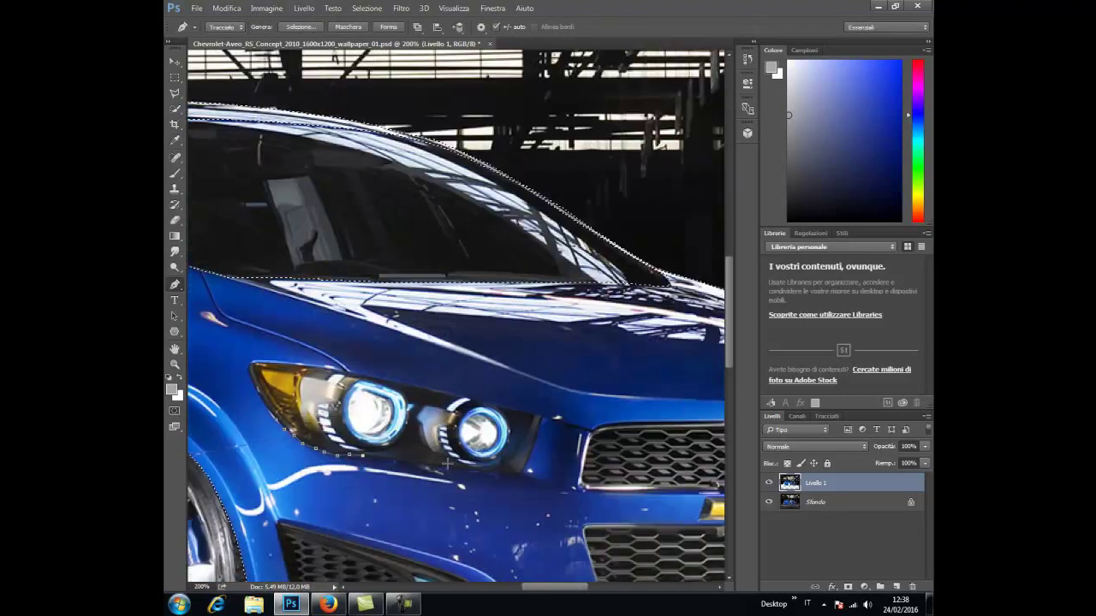
Step: Outline the headlight and remove it from the car selection
{"action": "scroll", "coordinate": [582, 436], "scroll_direction": "right", "scroll_amount": 5}
{"action": "left_click", "coordinate": [542, 417]}
{"action": "left_click", "coordinate": [522, 413]}
{"action": "left_click", "coordinate": [474, 399]}
{"action": "left_click", "coordinate": [374, 378]}
{"action": "left_click", "coordinate": [263, 363]}
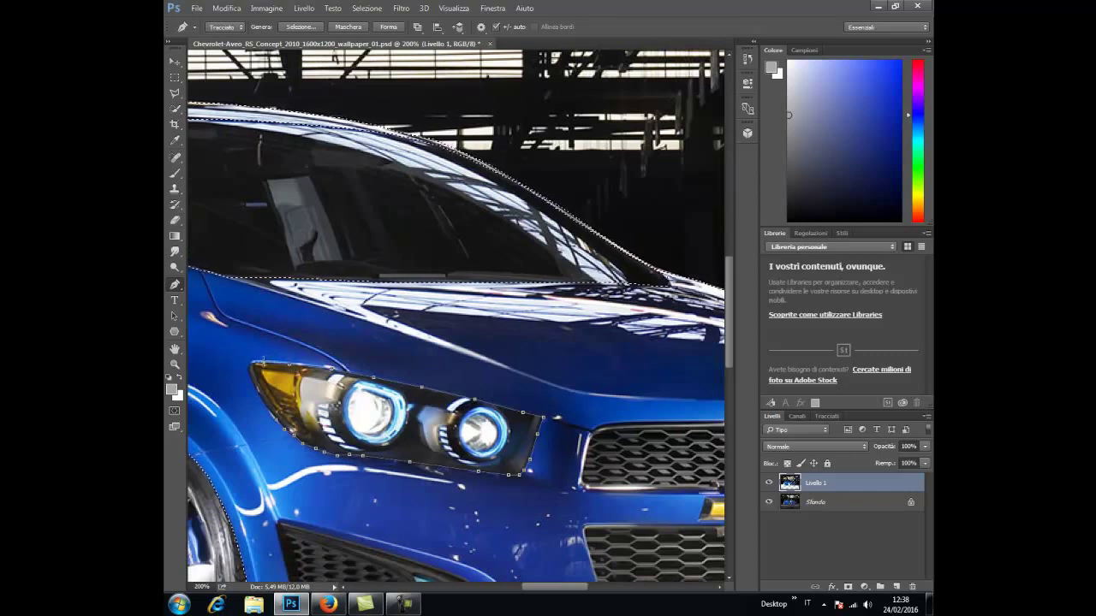
{"action": "right_click", "coordinate": [327, 462]}
{"action": "left_click", "coordinate": [370, 161]}
{"action": "left_click", "coordinate": [618, 177]}
Step: Trace the fog-lamp grille's bottom edge
{"action": "scroll", "coordinate": [731, 356], "scroll_direction": "down", "scroll_amount": 5}
{"action": "left_click", "coordinate": [310, 422]}
{"action": "left_click", "coordinate": [330, 433]}
{"action": "left_click", "coordinate": [354, 438]}
{"action": "left_click", "coordinate": [392, 441]}
{"action": "left_click", "coordinate": [436, 446]}
{"action": "left_click", "coordinate": [478, 442]}
Step: Close the outline around the fog lamp and grille top and make a selection from it
{"action": "left_click", "coordinate": [510, 431]}
{"action": "left_click", "coordinate": [490, 396]}
{"action": "left_click", "coordinate": [477, 378]}
{"action": "left_click", "coordinate": [459, 365]}
{"action": "left_click", "coordinate": [407, 348]}
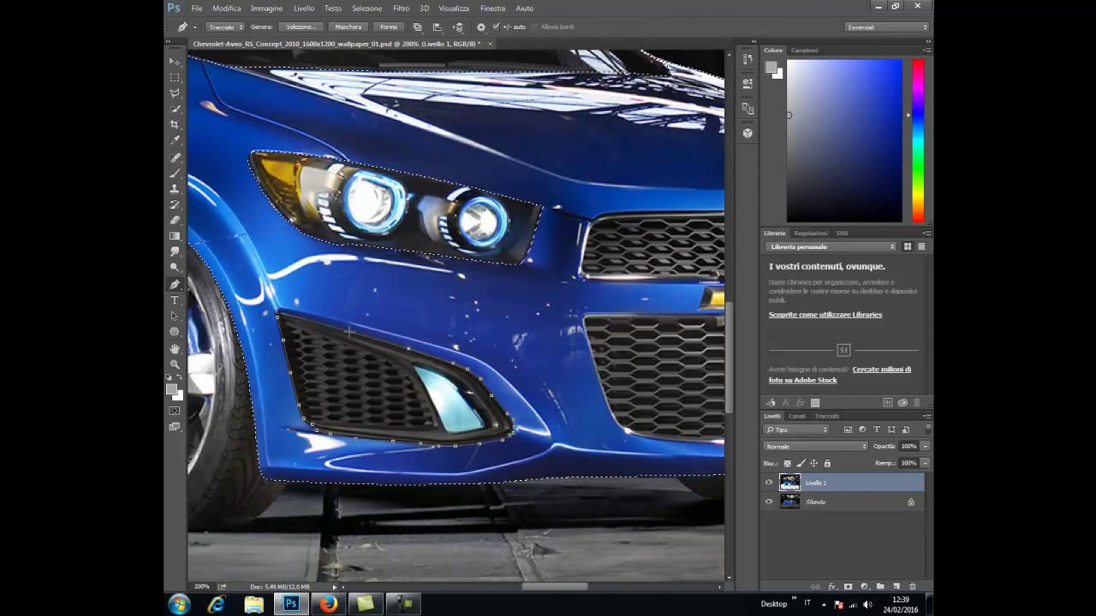
{"action": "left_click", "coordinate": [277, 316]}
{"action": "right_click", "coordinate": [283, 317]}
{"action": "left_click", "coordinate": [343, 86]}
Step: Subtract the fog-lamp grille, lower grille and upper grille from the car selection
{"action": "left_click", "coordinate": [618, 176]}
{"action": "left_click_drag", "start_coordinate": [565, 587], "coordinate": [606, 589]}
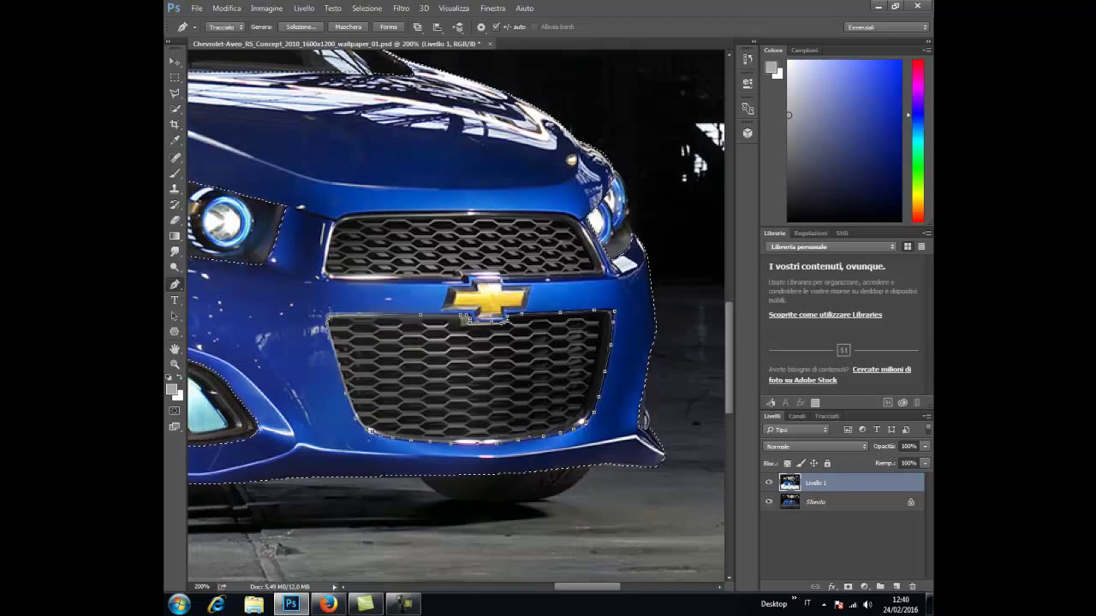
{"action": "right_click", "coordinate": [386, 86]}
{"action": "left_click", "coordinate": [420, 155]}
{"action": "left_click", "coordinate": [618, 176]}
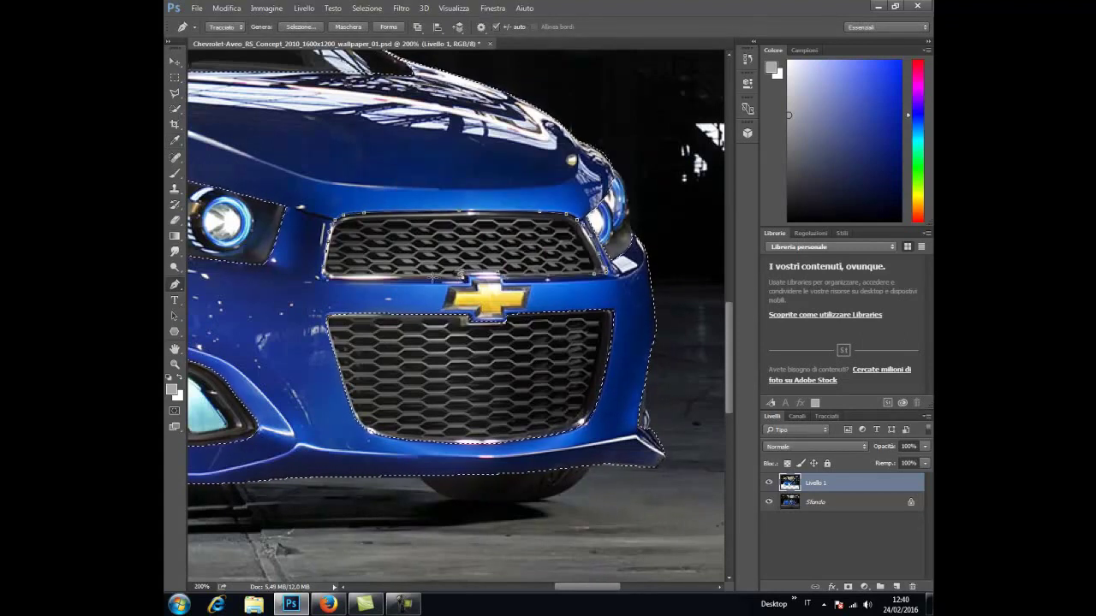
{"action": "right_click", "coordinate": [389, 246]}
{"action": "left_click", "coordinate": [417, 311]}
{"action": "left_click", "coordinate": [624, 174]}
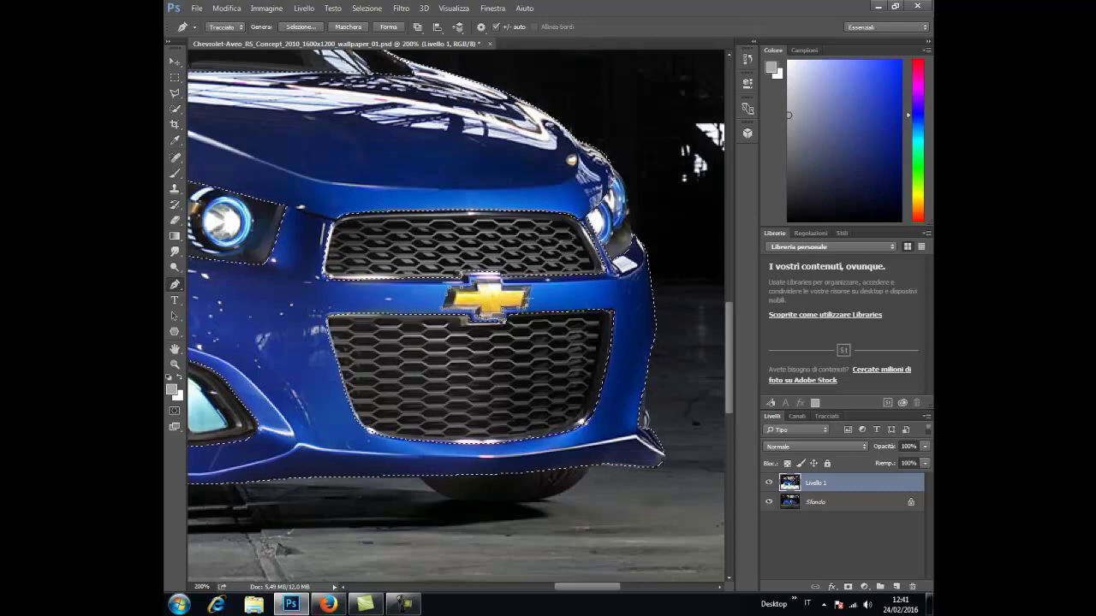
Step: Subtract the Chevrolet logo outline from the car selection
{"action": "right_click", "coordinate": [477, 285]}
{"action": "left_click", "coordinate": [501, 335]}
{"action": "key", "text": "Return"}
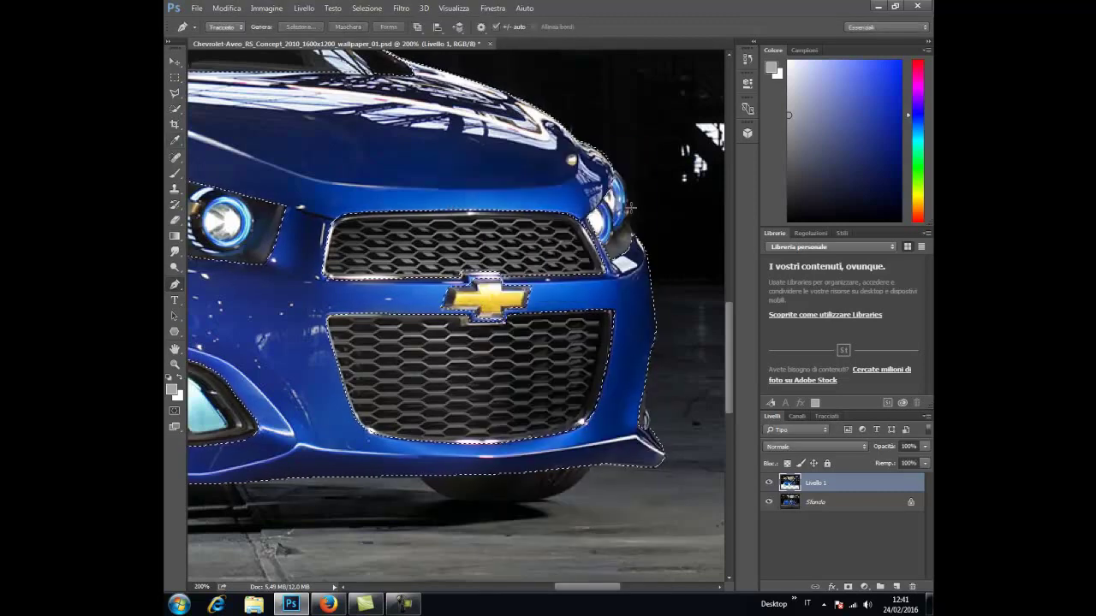
{"action": "right_click", "coordinate": [476, 281]}
{"action": "key", "text": "Escape"}
{"action": "right_click", "coordinate": [479, 273]}
{"action": "left_click", "coordinate": [505, 322]}
{"action": "key", "text": "Return"}
{"action": "left_click", "coordinate": [175, 363]}
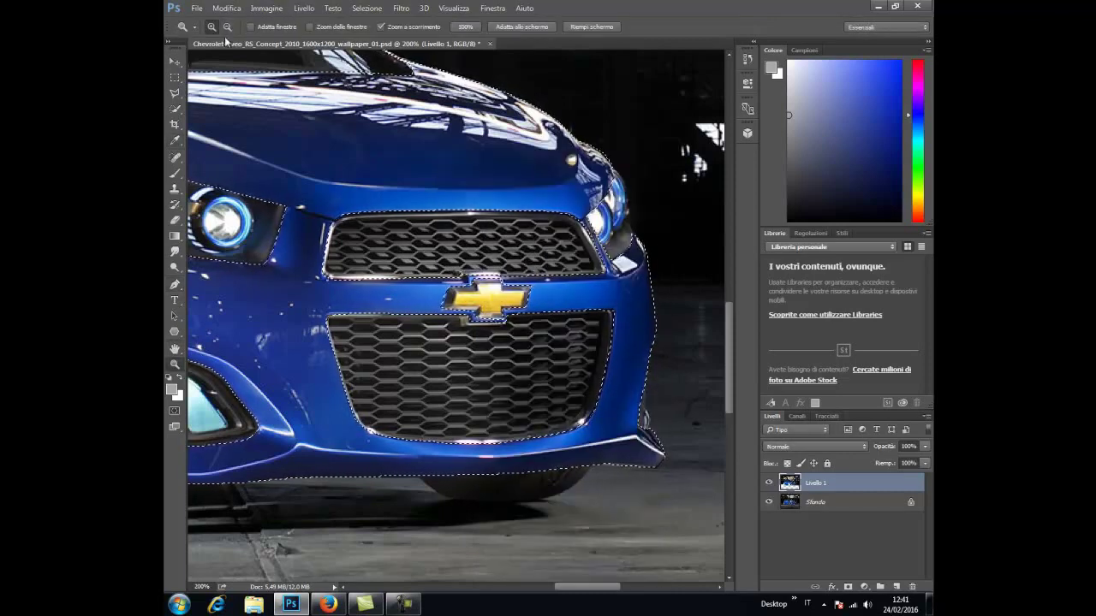
Step: Copy the selected car body to new layer Livello 2 and desaturate it to grey
{"action": "left_click", "coordinate": [522, 27]}
{"action": "left_click", "coordinate": [226, 9]}
{"action": "left_click", "coordinate": [240, 89]}
{"action": "key", "text": "ctrl+v"}
{"action": "left_click", "coordinate": [266, 7]}
{"action": "left_click", "coordinate": [494, 260]}
{"action": "left_click", "coordinate": [412, 325]}
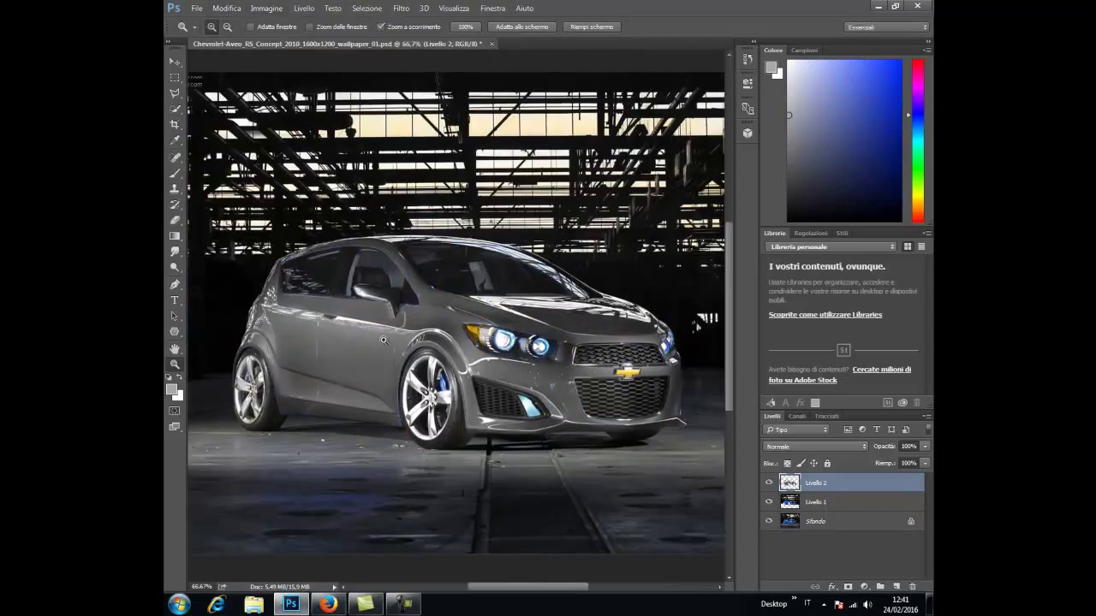
{"action": "left_click", "coordinate": [384, 341]}
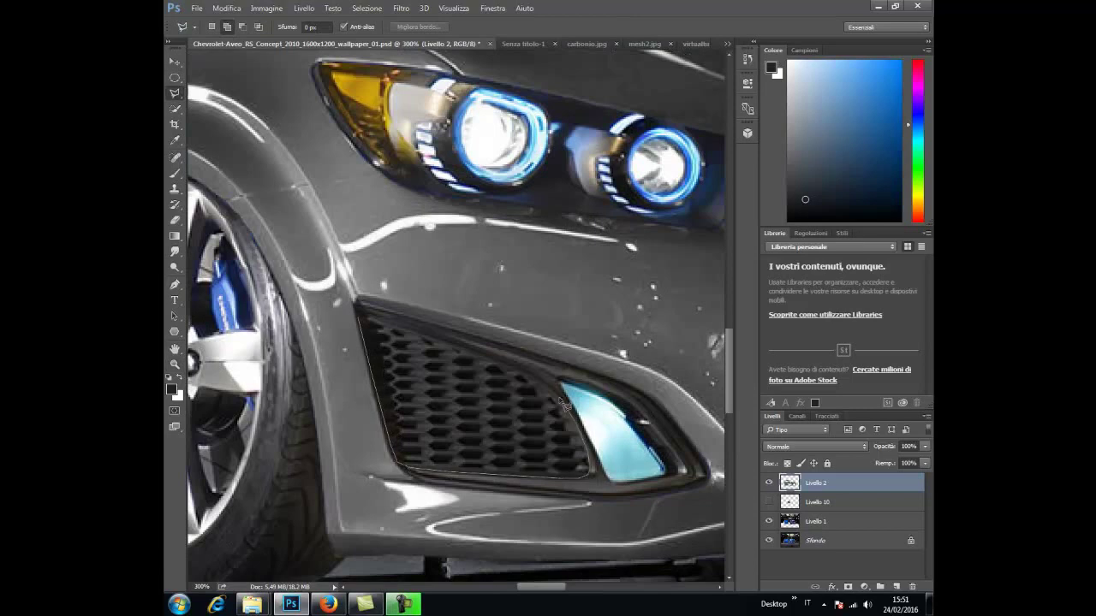
Step: Select the fog-light, lower and upper grilles with the Polygonal Lasso
{"action": "left_click", "coordinate": [445, 342]}
{"action": "scroll", "coordinate": [492, 318], "scroll_direction": "right", "scroll_amount": 5}
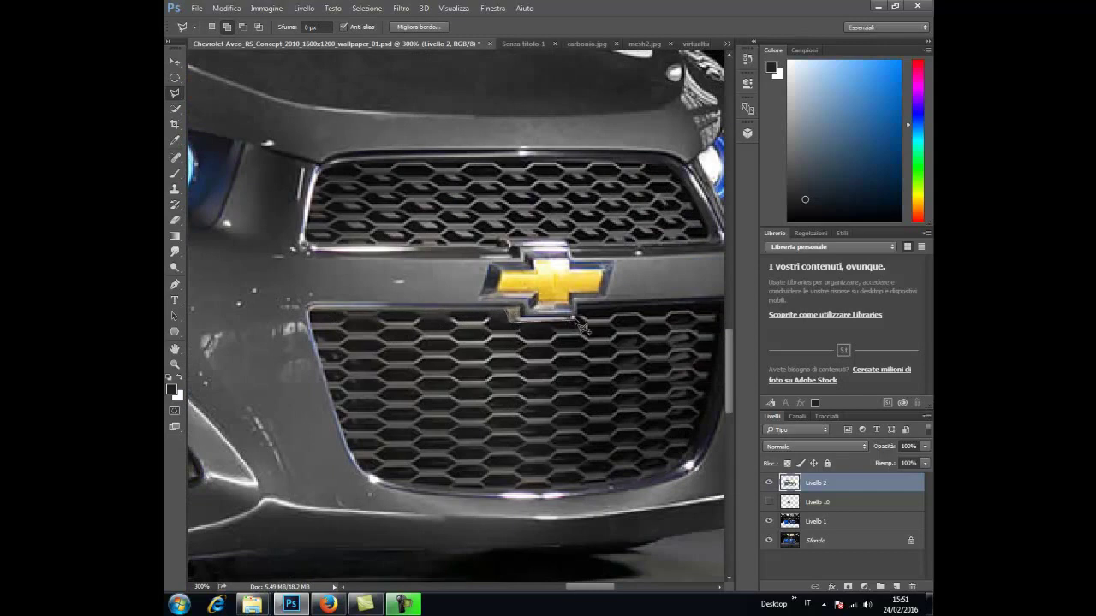
{"action": "scroll", "coordinate": [702, 310], "scroll_direction": "right", "scroll_amount": 2}
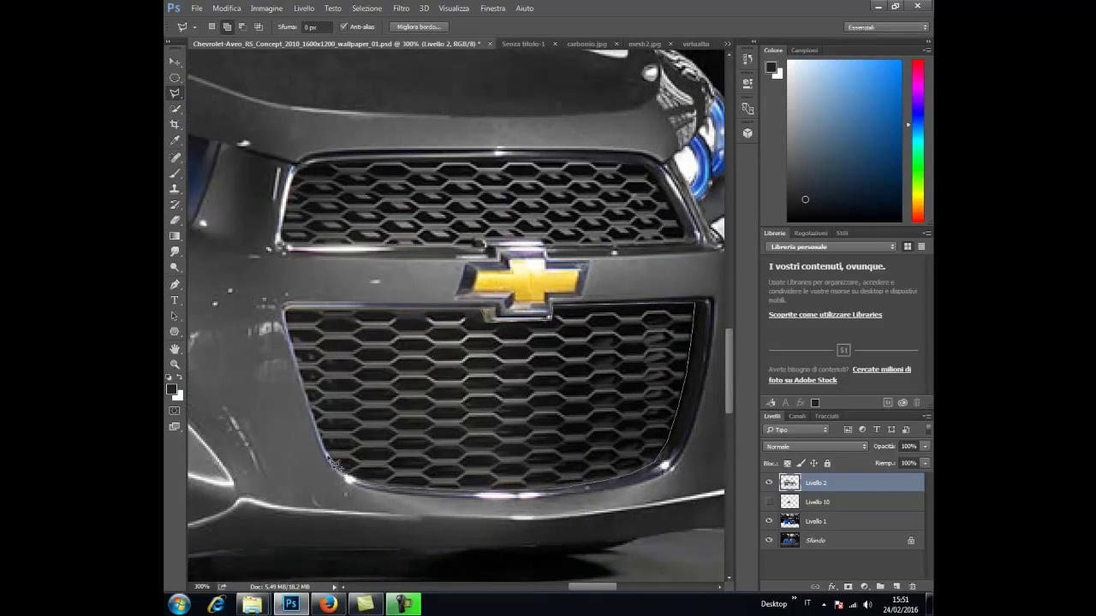
{"action": "left_click", "coordinate": [286, 309]}
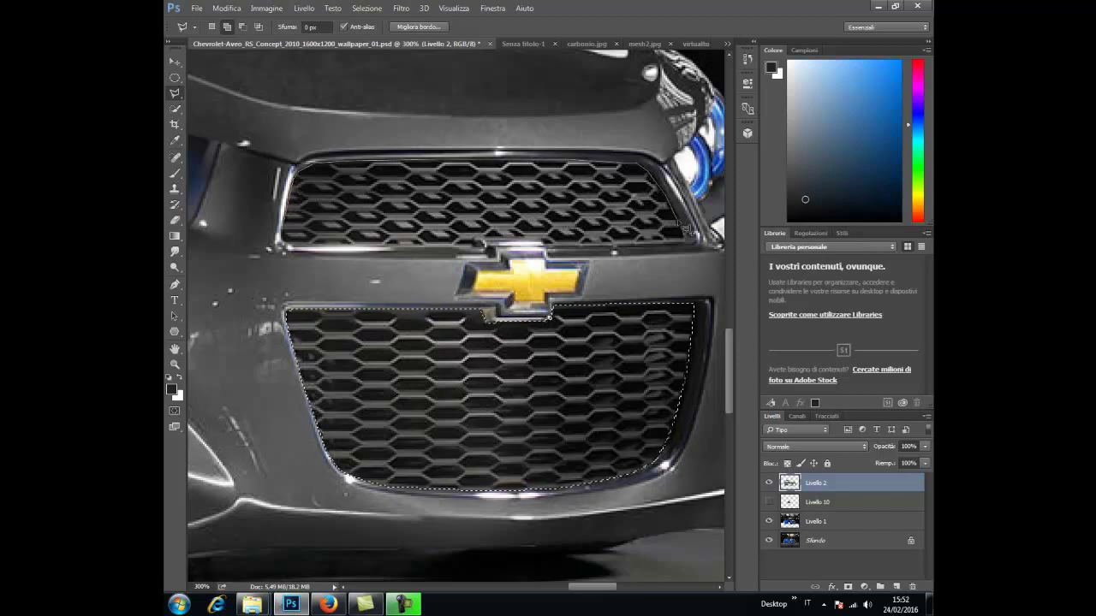
{"action": "double_click", "coordinate": [561, 246]}
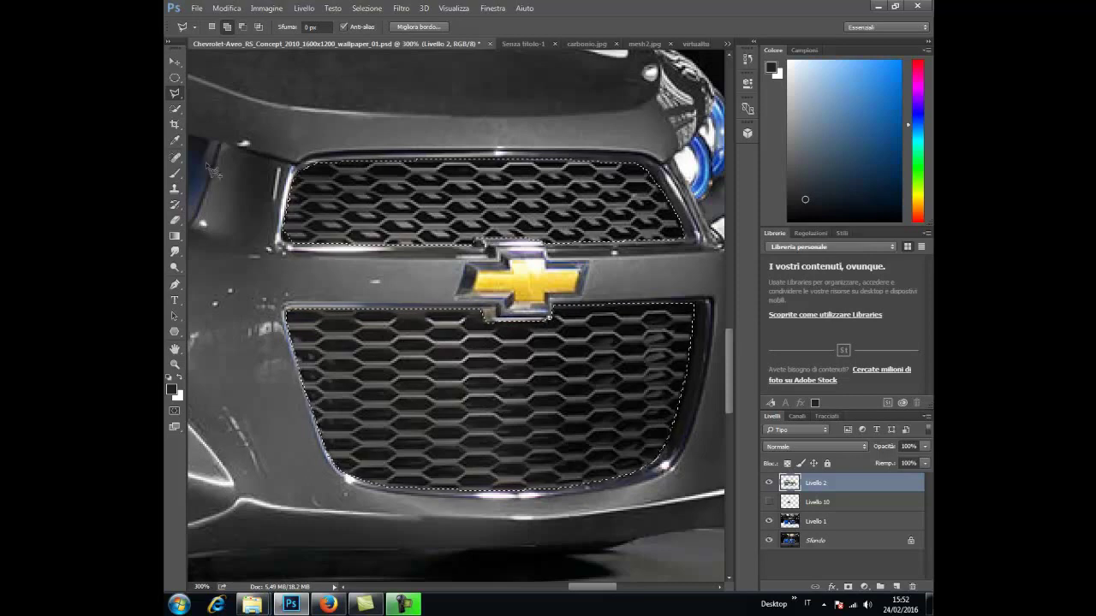
Step: Brush the selected grilles solid black, deselect, and zoom out to the whole car
{"action": "key", "text": "b"}
{"action": "left_click_drag", "start_coordinate": [386, 202], "coordinate": [634, 205]}
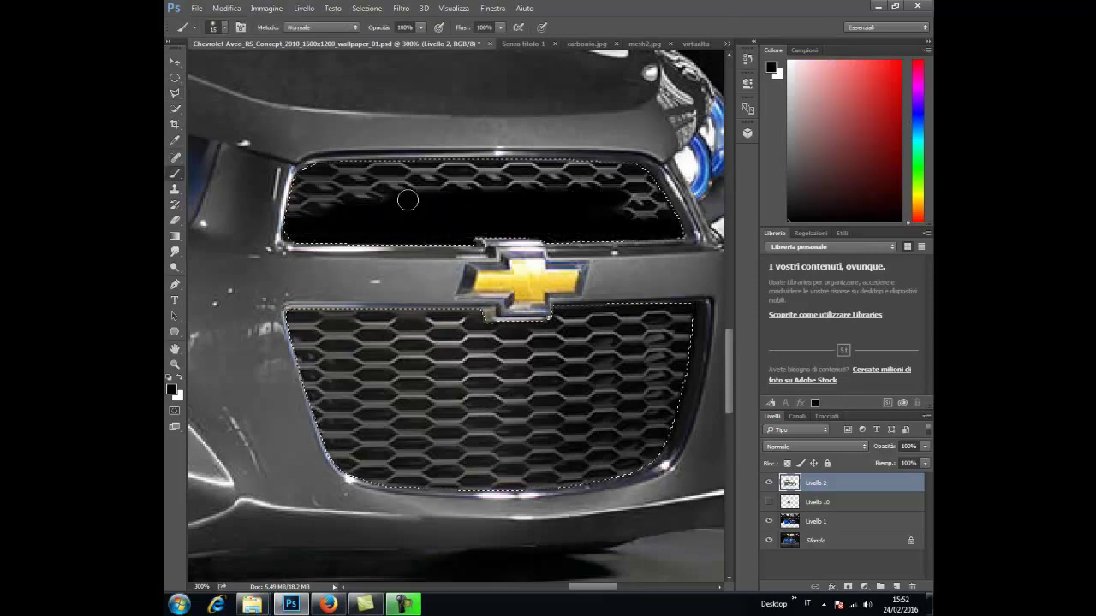
{"action": "left_click_drag", "start_coordinate": [342, 385], "coordinate": [651, 393]}
{"action": "left_click_drag", "start_coordinate": [582, 587], "coordinate": [525, 587]}
{"action": "left_click", "coordinate": [367, 8]}
{"action": "left_click", "coordinate": [380, 32]}
{"action": "key", "text": "z"}
{"action": "left_click_drag", "start_coordinate": [548, 162], "coordinate": [434, 160]}
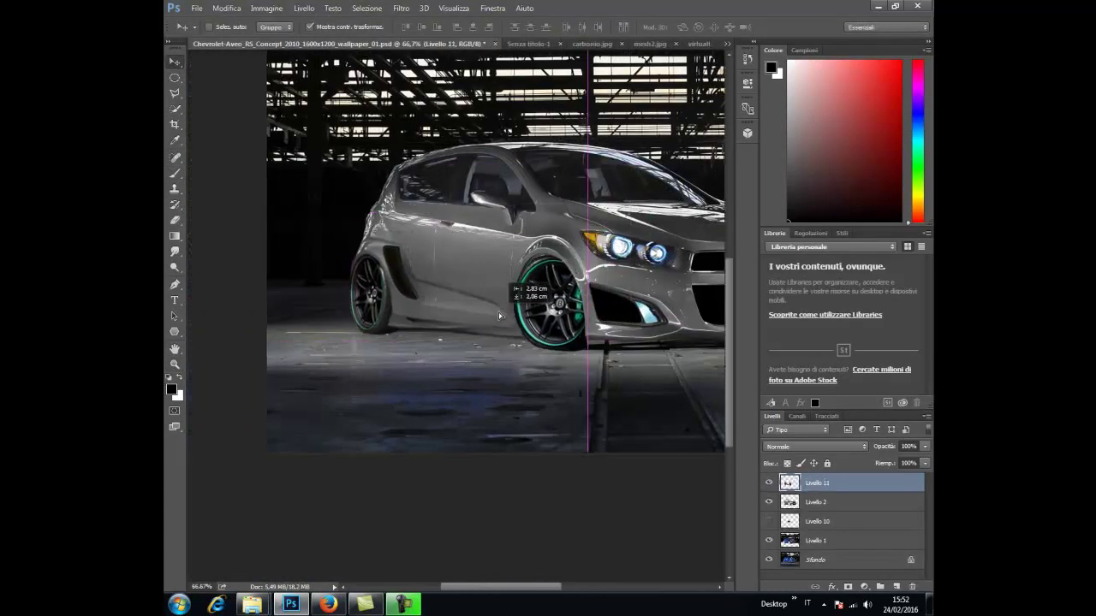
Step: Position the new black wheel layer and zoom to 300% on the side vent
{"action": "key", "text": "z"}
{"action": "left_click_drag", "start_coordinate": [521, 593], "coordinate": [538, 592]}
{"action": "key", "text": "v"}
{"action": "key", "text": "z"}
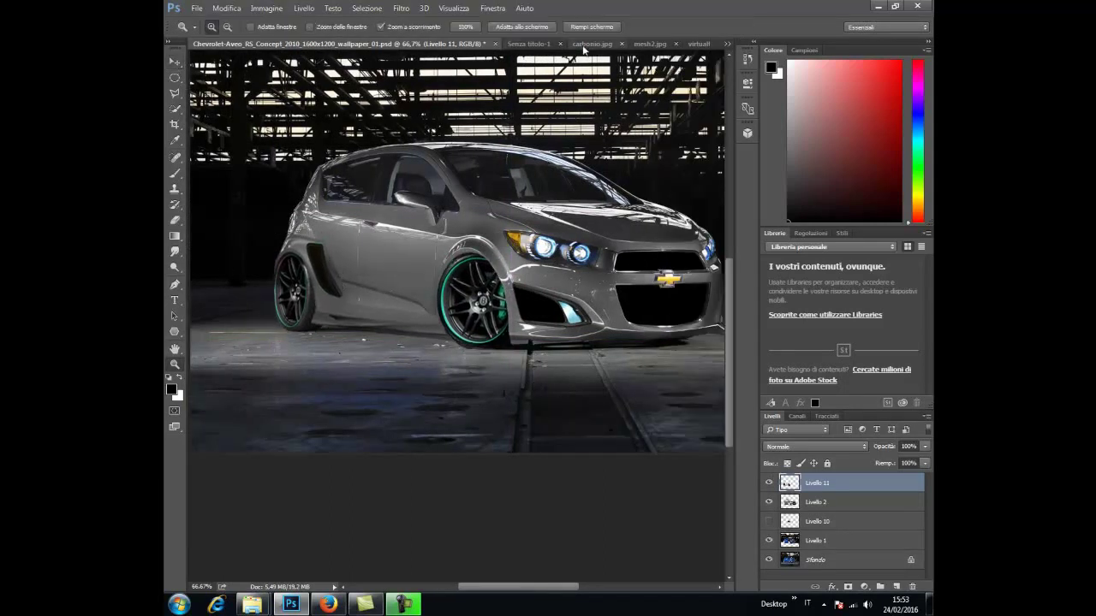
{"action": "left_click", "coordinate": [298, 252]}
Step: Outline the side vent panel with Polygonal Lasso regions along its right and left edges
{"action": "key", "text": "l"}
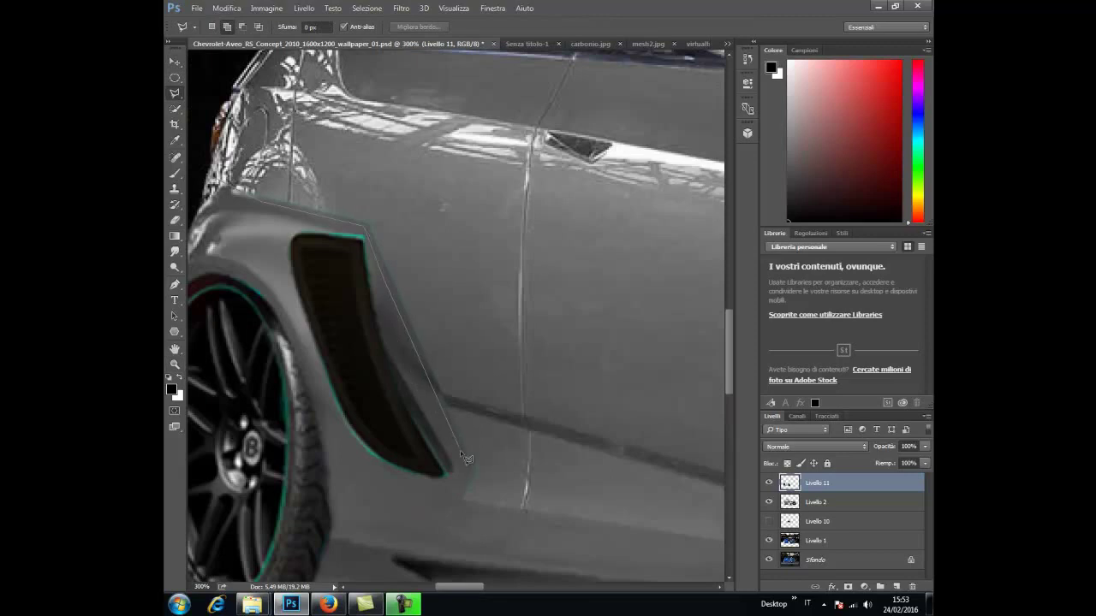
{"action": "double_click", "coordinate": [231, 161]}
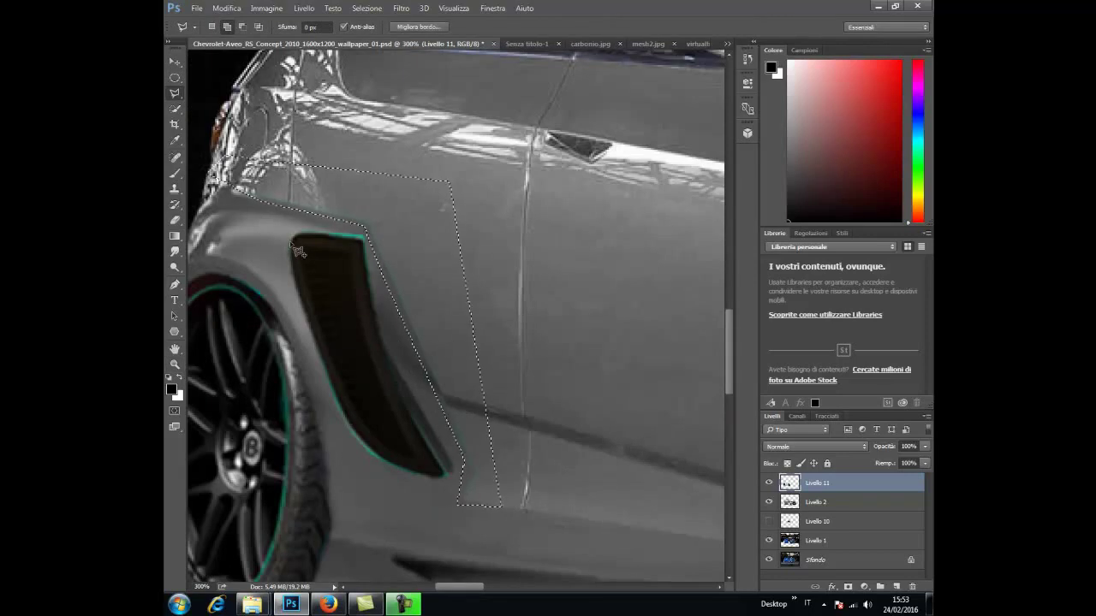
{"action": "left_click", "coordinate": [368, 247]}
{"action": "left_click", "coordinate": [379, 317]}
{"action": "left_click", "coordinate": [413, 396]}
{"action": "left_click", "coordinate": [445, 476]}
{"action": "left_click", "coordinate": [368, 241]}
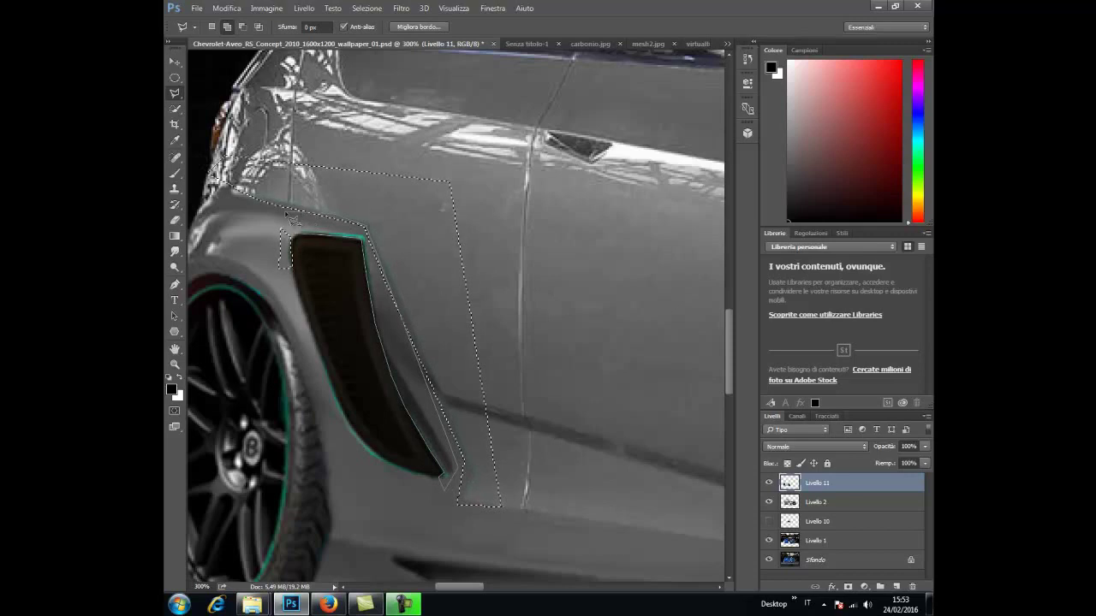
{"action": "left_click", "coordinate": [303, 325]}
{"action": "left_click", "coordinate": [399, 491]}
{"action": "left_click", "coordinate": [428, 484]}
{"action": "left_click", "coordinate": [302, 325]}
Step: Add the lower sill patch below the tyre to the selection, then zoom back to 100%
{"action": "left_click_drag", "start_coordinate": [476, 586], "coordinate": [463, 587]}
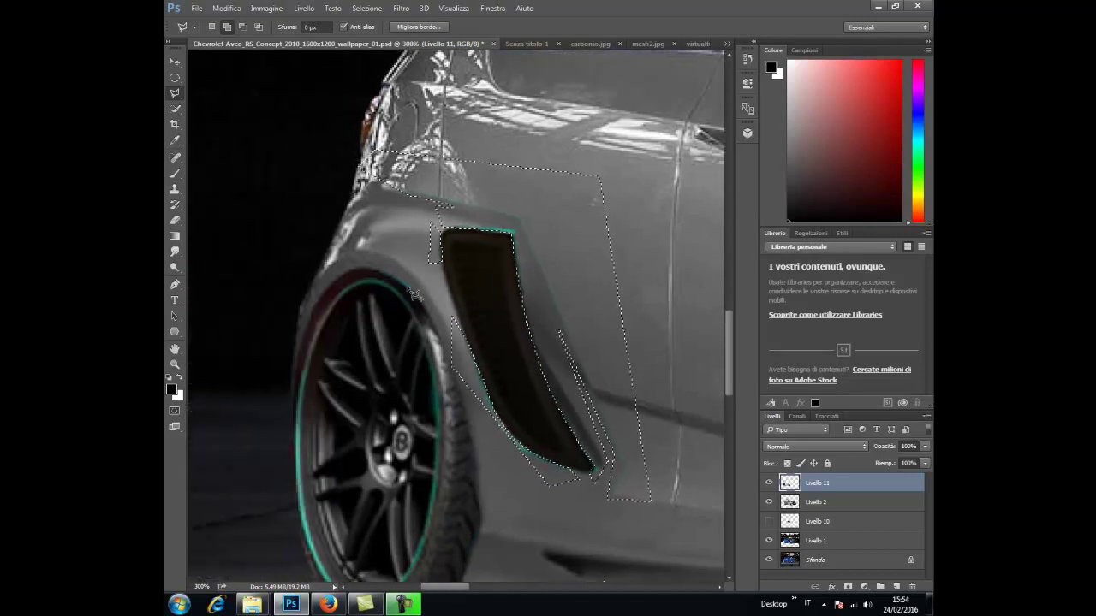
{"action": "scroll", "coordinate": [480, 445], "scroll_direction": "down", "scroll_amount": 3}
{"action": "left_click", "coordinate": [479, 315]}
{"action": "left_click", "coordinate": [466, 348]}
{"action": "left_click", "coordinate": [466, 368]}
{"action": "left_click_drag", "start_coordinate": [514, 377], "coordinate": [451, 365]}
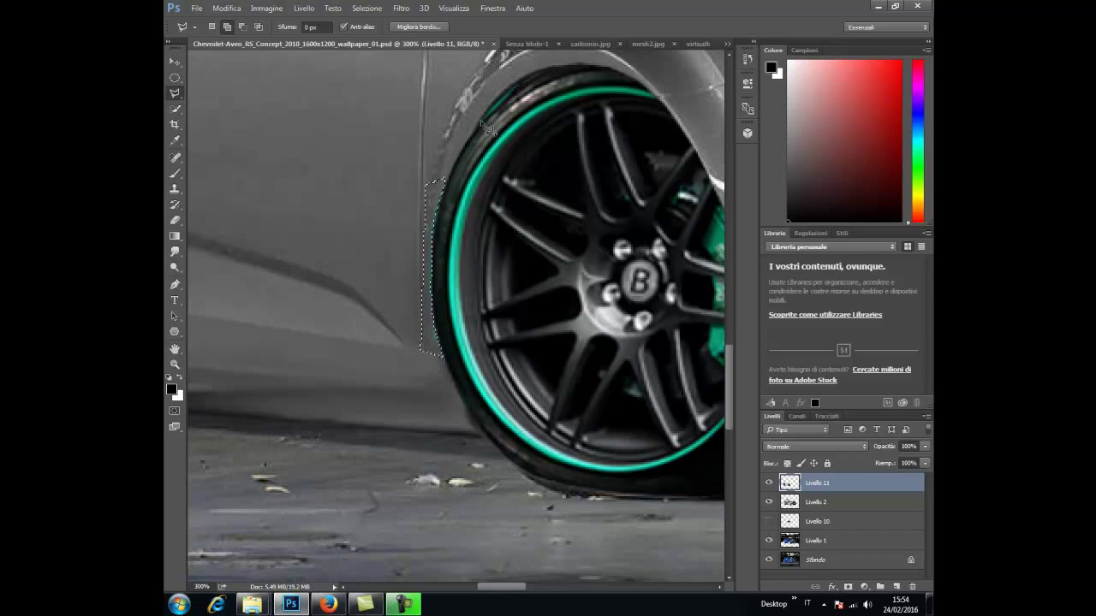
{"action": "left_click_drag", "start_coordinate": [484, 115], "coordinate": [82, 65]}
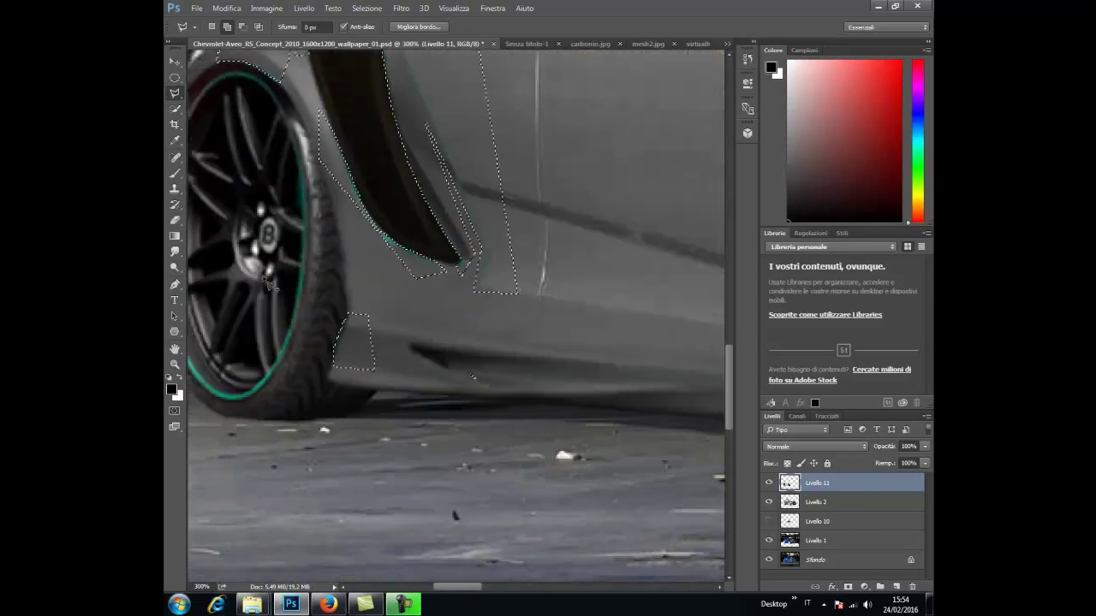
{"action": "key", "text": "z"}
{"action": "left_click", "coordinate": [367, 135], "text": "alt"}
{"action": "left_click", "coordinate": [266, 8]}
{"action": "key", "text": "Escape"}
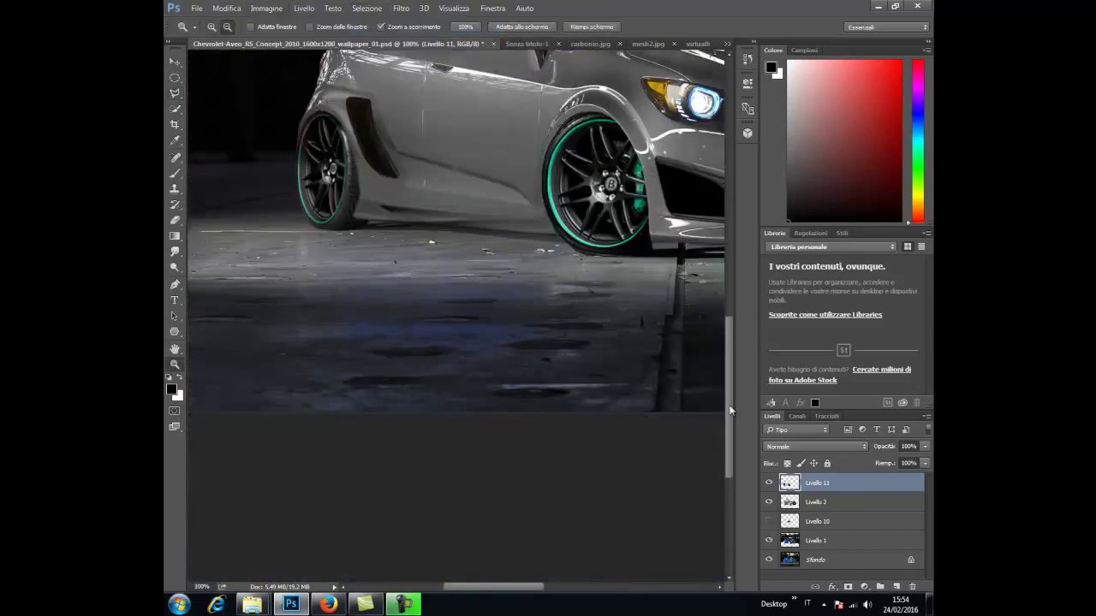
Step: Zoom in on the headlights and pan across the hood area above them
{"action": "scroll", "coordinate": [590, 351], "scroll_direction": "up", "scroll_amount": 3}
{"action": "scroll", "coordinate": [505, 594], "scroll_direction": "right", "scroll_amount": 5}
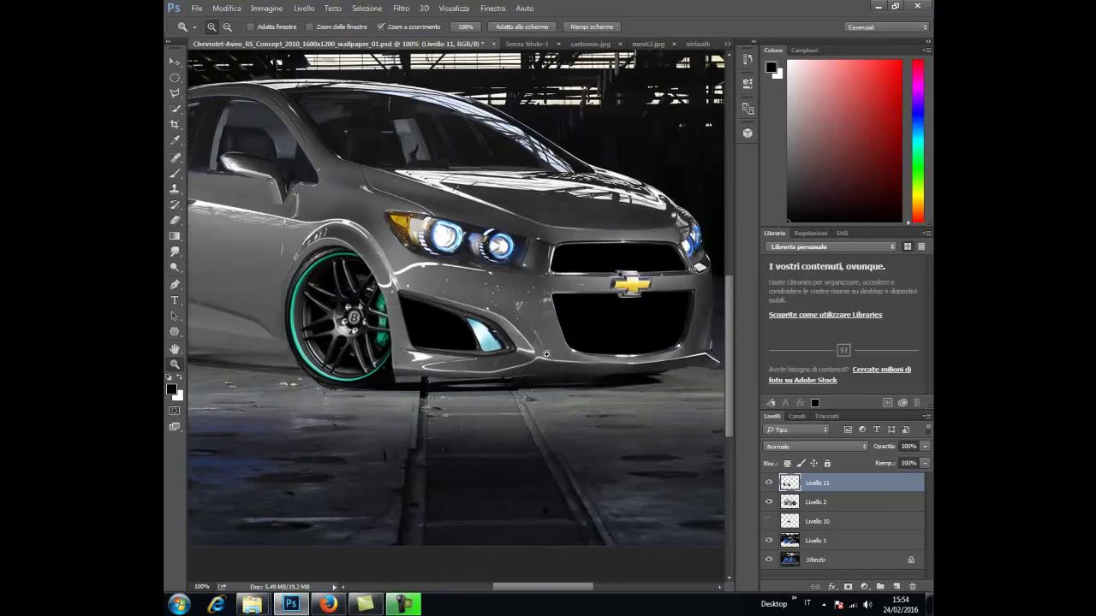
{"action": "left_click", "coordinate": [438, 152]}
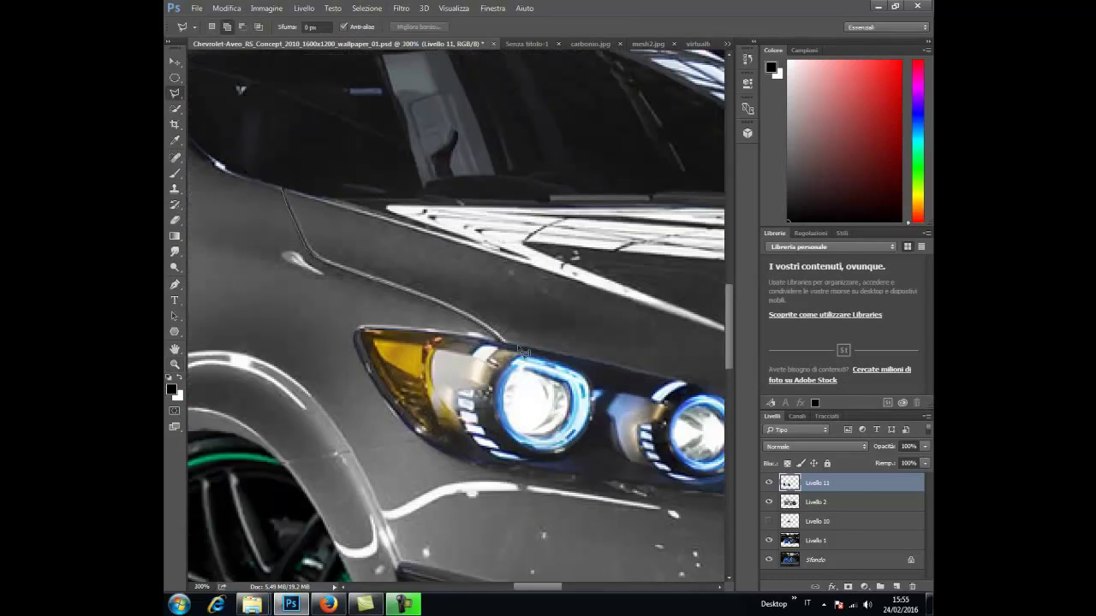
{"action": "scroll", "coordinate": [690, 411], "scroll_direction": "right", "scroll_amount": 3}
{"action": "scroll", "coordinate": [690, 410], "scroll_direction": "right", "scroll_amount": 4}
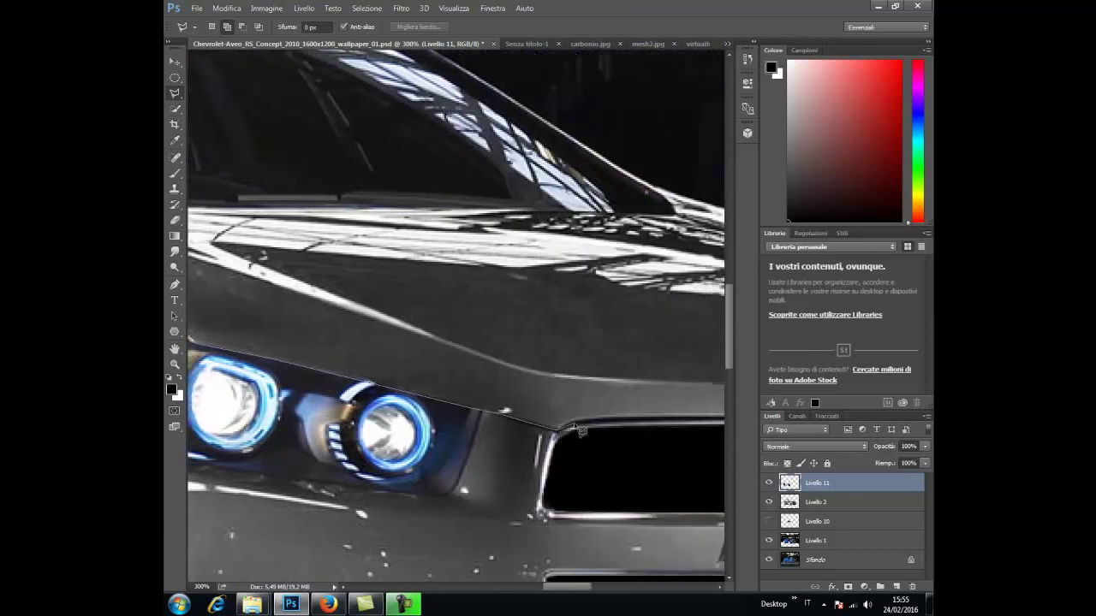
{"action": "scroll", "coordinate": [599, 411], "scroll_direction": "right", "scroll_amount": 3}
{"action": "scroll", "coordinate": [497, 409], "scroll_direction": "right", "scroll_amount": 5}
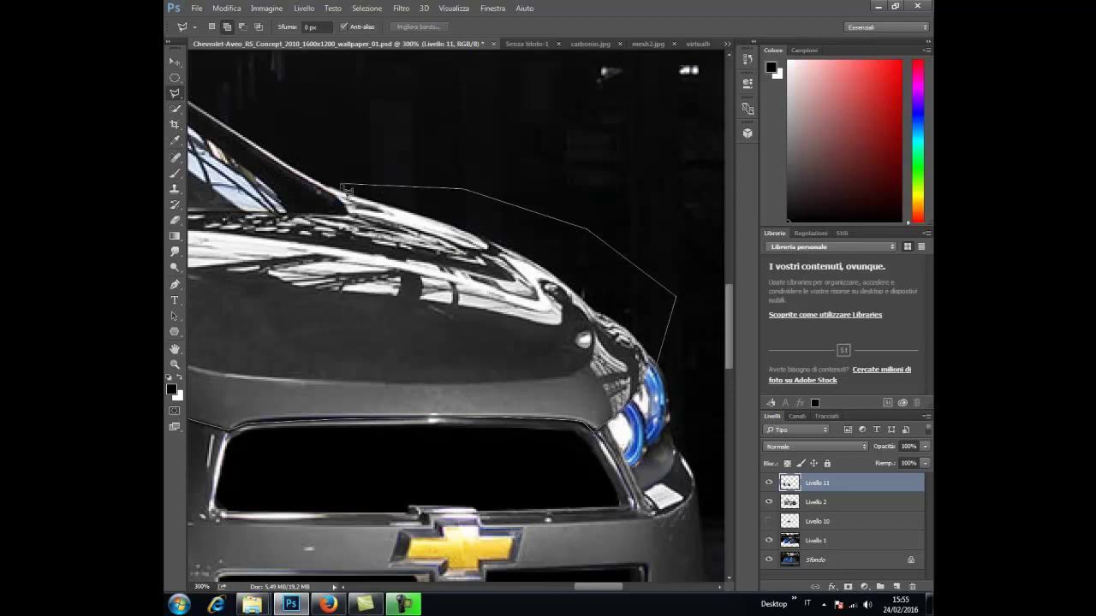
{"action": "scroll", "coordinate": [351, 218], "scroll_direction": "left", "scroll_amount": 3}
{"action": "scroll", "coordinate": [325, 214], "scroll_direction": "left", "scroll_amount": 5}
{"action": "scroll", "coordinate": [300, 205], "scroll_direction": "left", "scroll_amount": 1}
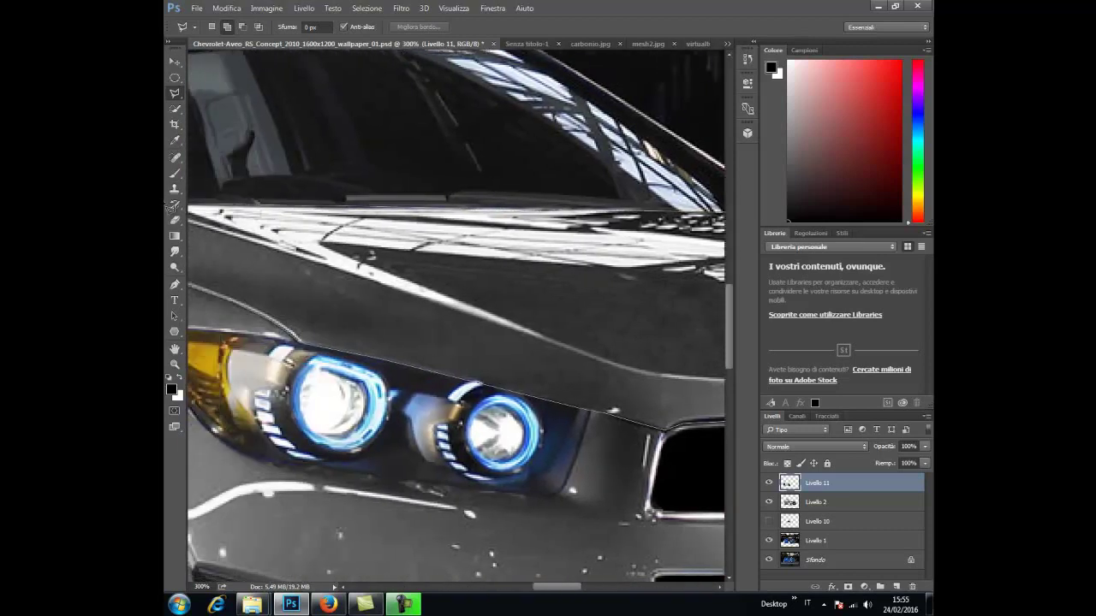
{"action": "scroll", "coordinate": [277, 201], "scroll_direction": "left", "scroll_amount": 4}
Step: Copy the hood area onto new layer Livello 12 and bring up carbonio.jpg
{"action": "key", "text": "ctrl+j"}
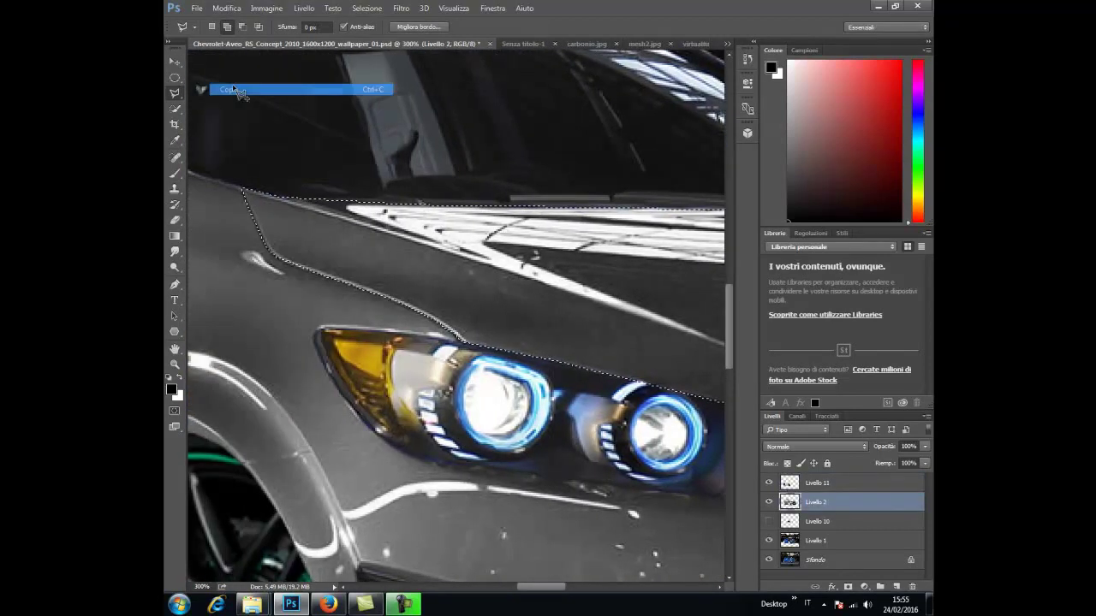
{"action": "key", "text": "v"}
{"action": "key", "text": "ctrl+minus"}
{"action": "key", "text": "ctrl+minus"}
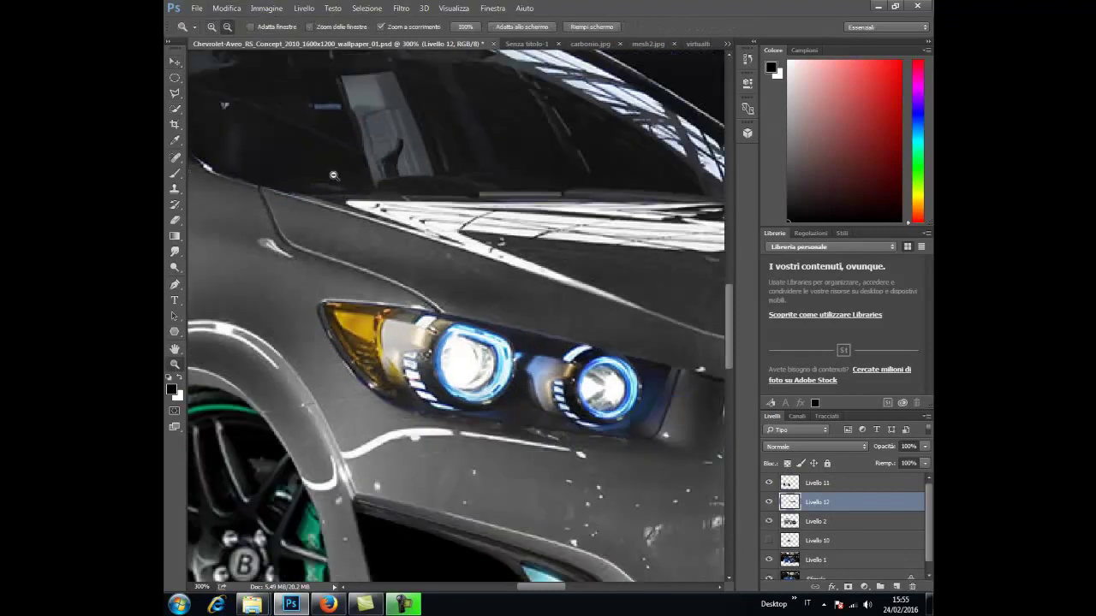
{"action": "key", "text": "ctrl+minus"}
{"action": "key", "text": "ctrl+minus"}
{"action": "key", "text": "ctrl+minus"}
{"action": "key", "text": "ctrl+Tab"}
{"action": "key", "text": "ctrl+Tab"}
Step: Drag the carbon-fibre image into the car photo at 72% opacity
{"action": "left_click_drag", "start_coordinate": [443, 289], "coordinate": [487, 192]}
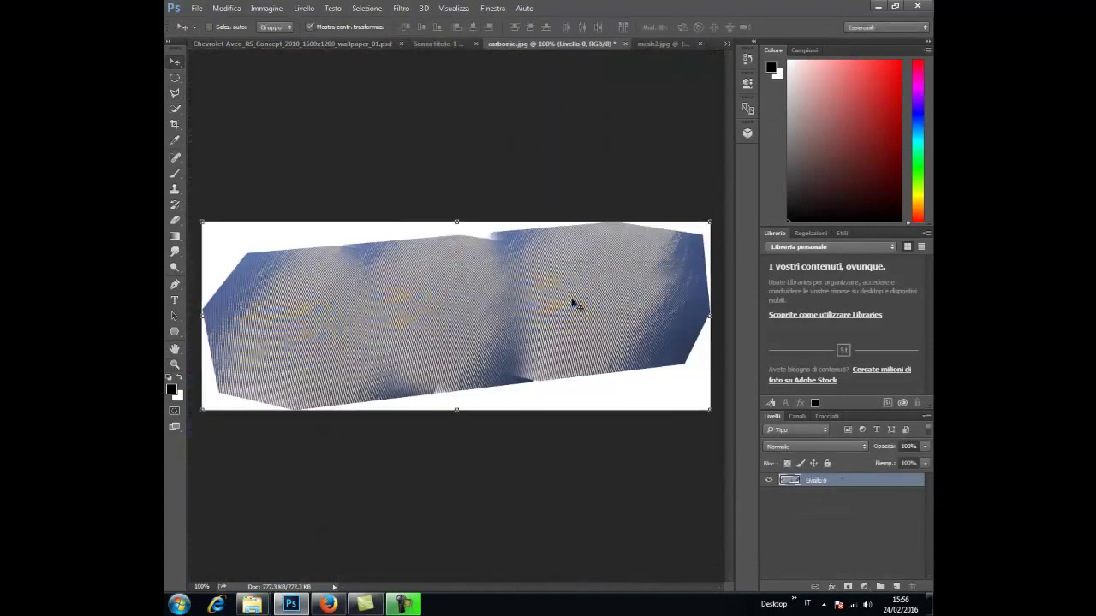
{"action": "key", "text": "7"}
{"action": "key", "text": "2"}
{"action": "key", "text": "e"}
Step: Perspective-distort the carbon layer so its corners sit on the hood, and apply it
{"action": "left_click", "coordinate": [226, 8]}
{"action": "left_click", "coordinate": [254, 243]}
{"action": "right_click", "coordinate": [483, 176]}
{"action": "left_click", "coordinate": [526, 245]}
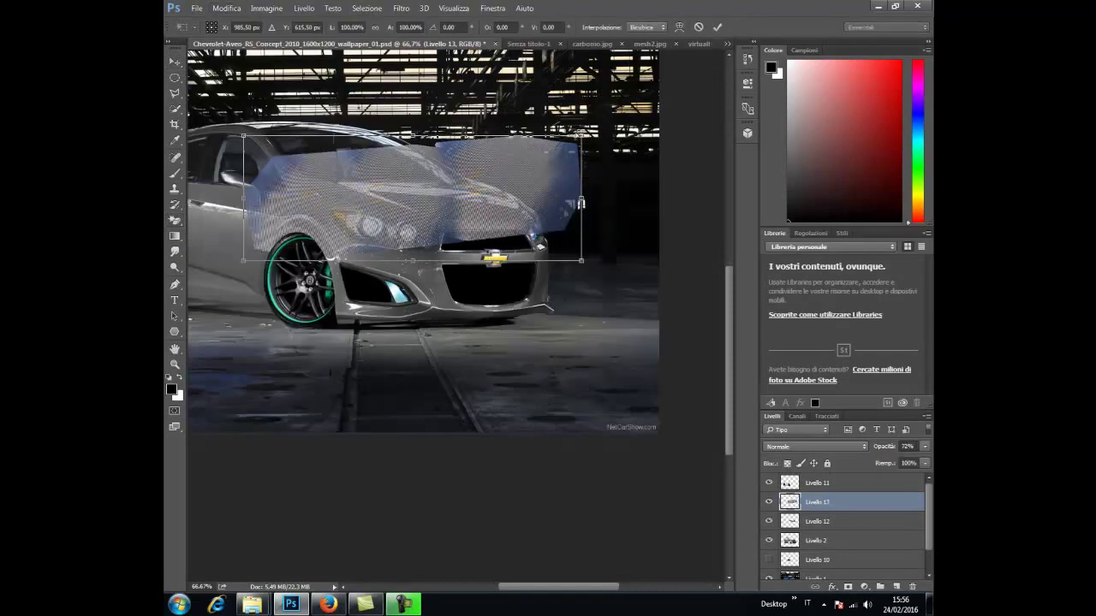
{"action": "left_click_drag", "start_coordinate": [581, 135], "coordinate": [512, 135]}
{"action": "right_click", "coordinate": [384, 228]}
{"action": "left_click", "coordinate": [411, 283]}
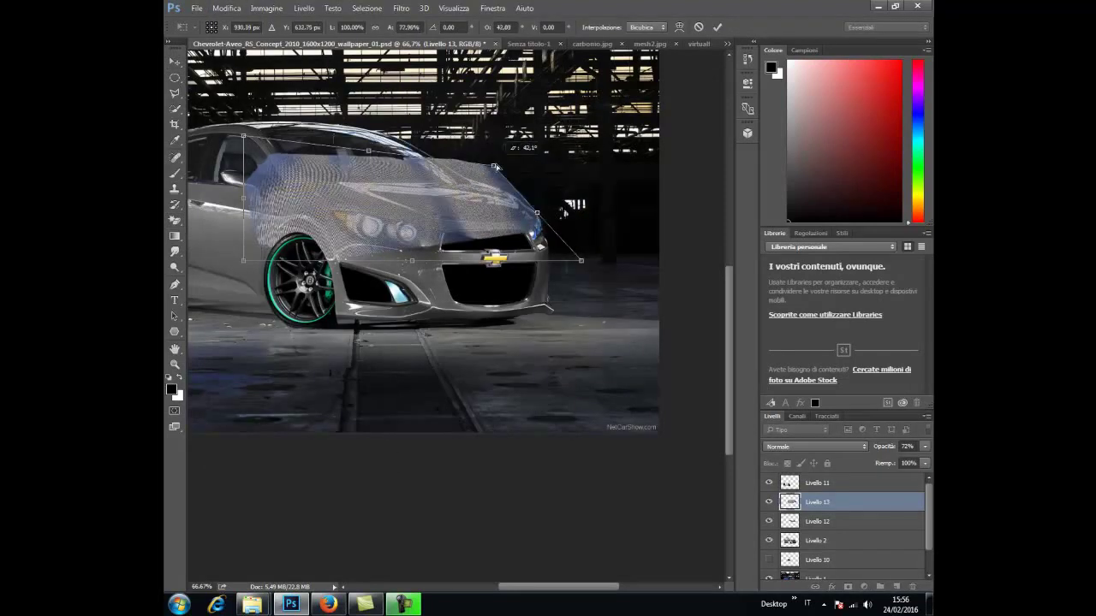
{"action": "left_click_drag", "start_coordinate": [244, 135], "coordinate": [299, 171]}
{"action": "key", "text": "v"}
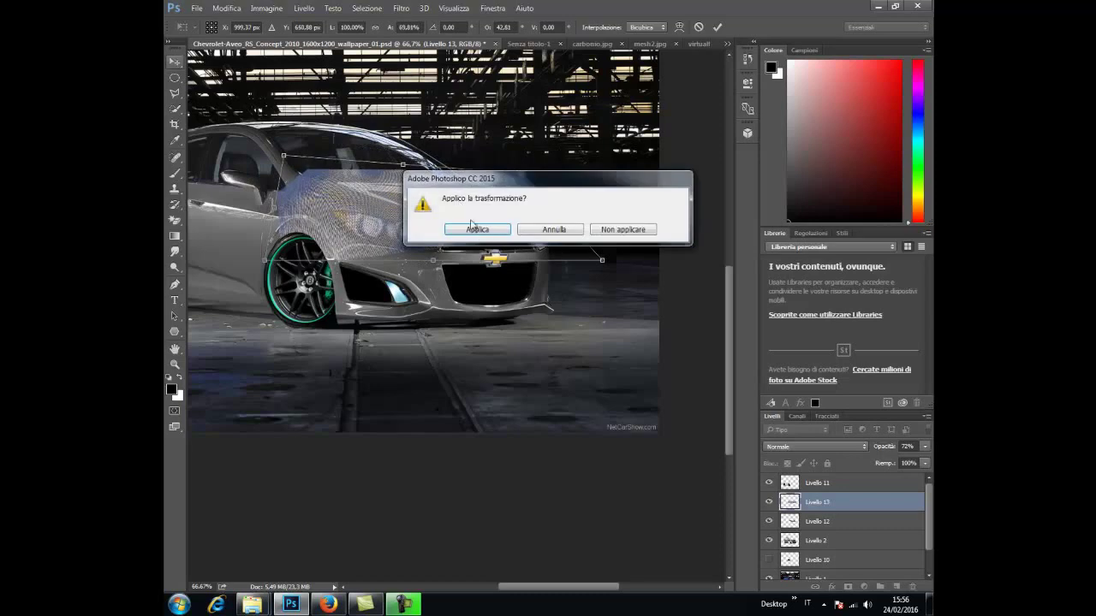
{"action": "left_click", "coordinate": [465, 224]}
{"action": "left_click", "coordinate": [796, 522]}
Step: Open and dismiss Brightness/Contrast while switching between the carbon hood layer and the layer beneath
{"action": "left_click", "coordinate": [304, 7]}
{"action": "left_click", "coordinate": [817, 501]}
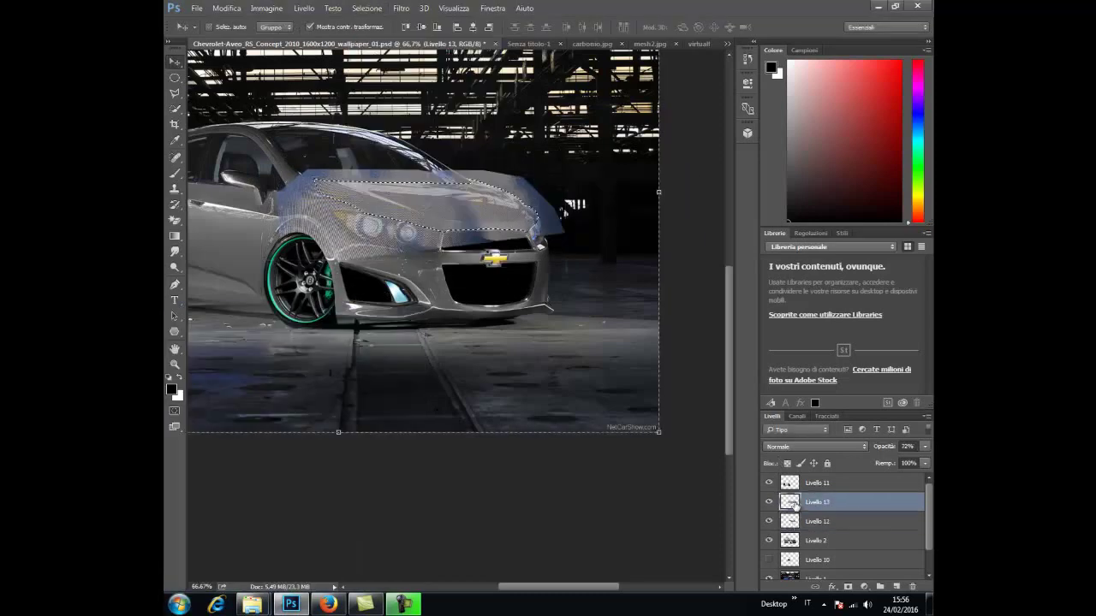
{"action": "left_click", "coordinate": [304, 8]}
{"action": "left_click", "coordinate": [817, 521]}
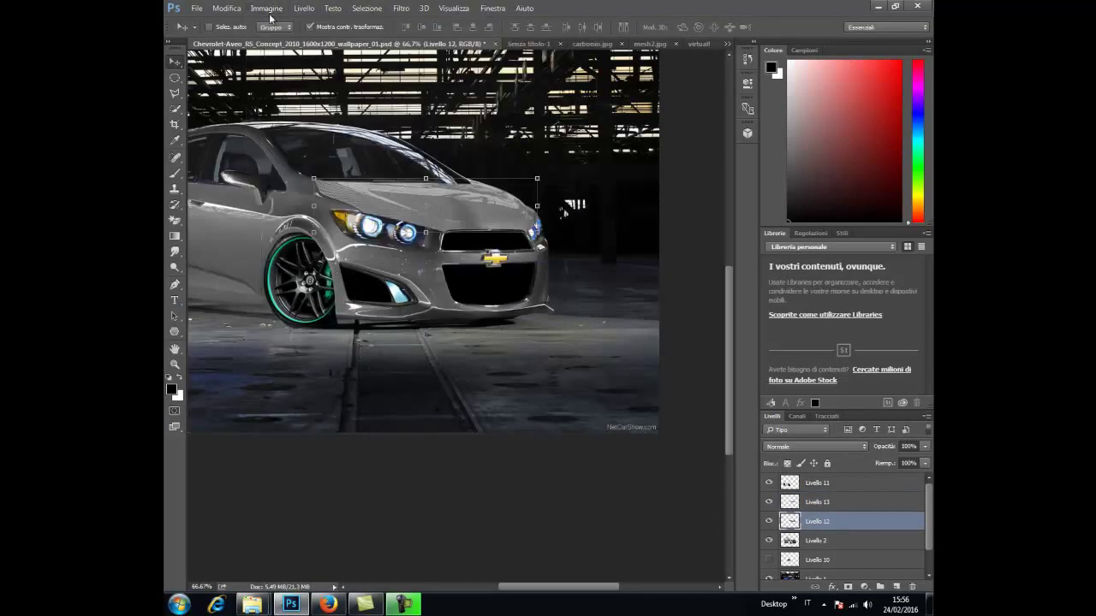
{"action": "left_click", "coordinate": [267, 8]}
{"action": "left_click", "coordinate": [462, 38]}
{"action": "left_click", "coordinate": [568, 117]}
{"action": "left_click", "coordinate": [817, 502]}
{"action": "left_click", "coordinate": [266, 7]}
{"action": "left_click", "coordinate": [462, 38]}
{"action": "key", "text": "Escape"}
Step: Raise the carbon hood layer's opacity to 80% and zoom in on the car's rear side
{"action": "left_click_drag", "start_coordinate": [924, 446], "coordinate": [890, 462]}
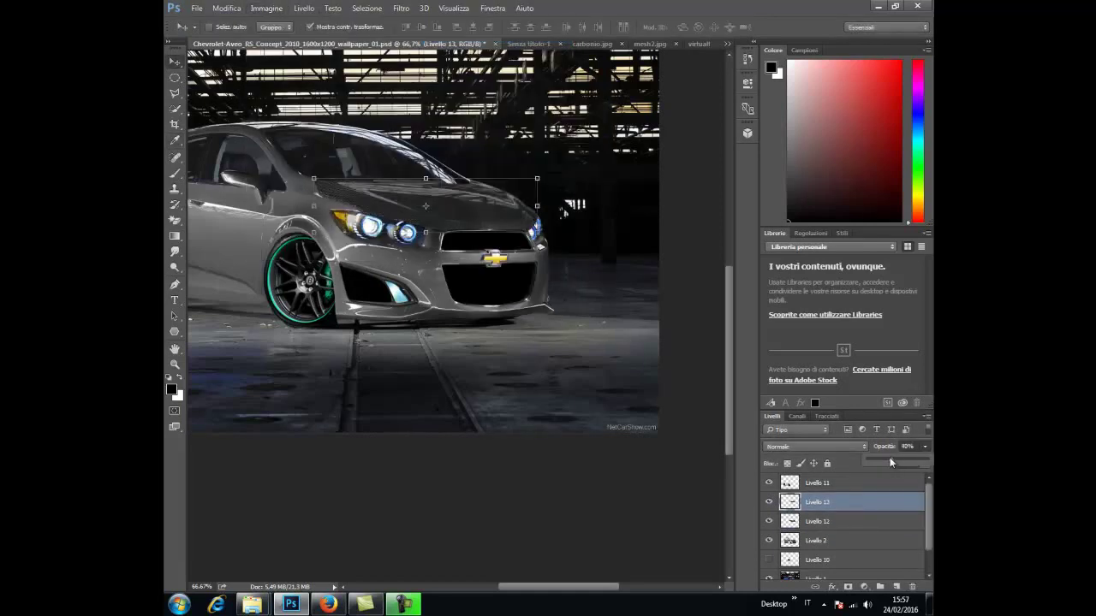
{"action": "key", "text": "z"}
{"action": "left_click", "coordinate": [285, 160]}
{"action": "scroll", "coordinate": [291, 103], "scroll_direction": "left", "scroll_amount": 10}
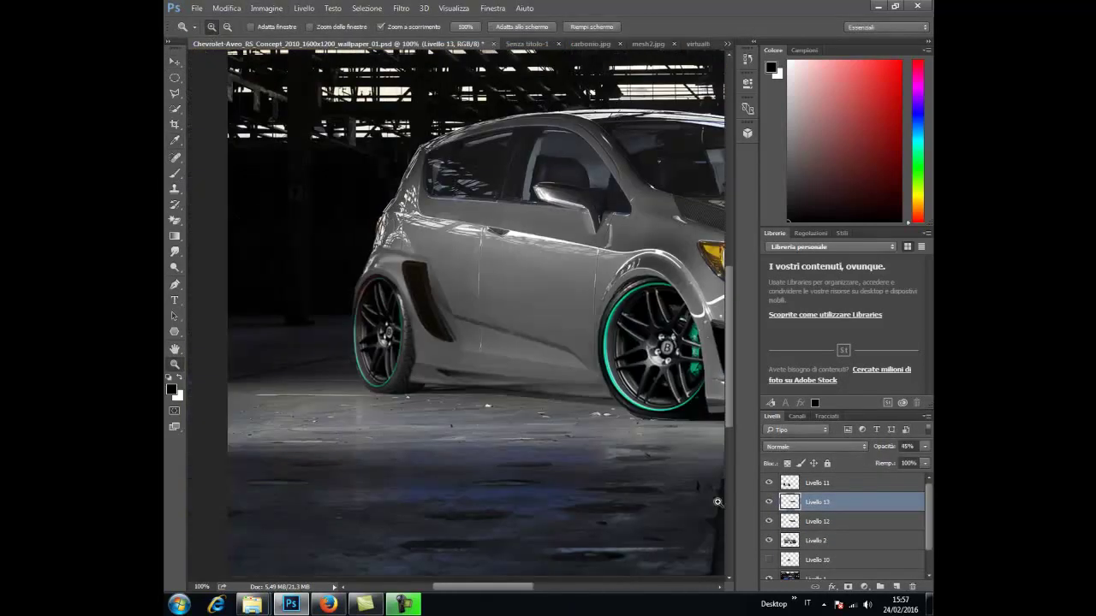
{"action": "key", "text": "alt+bracketleft"}
{"action": "key", "text": "alt+bracketleft"}
Step: Open Hue/Saturation on the car body layer and shift its hue to blue
{"action": "left_click", "coordinate": [267, 8]}
{"action": "left_click", "coordinate": [488, 100]}
{"action": "mouse_move", "coordinate": [308, 90]}
{"action": "left_mouse_down"}
{"action": "mouse_move", "coordinate": [322, 95]}
{"action": "mouse_move", "coordinate": [322, 129]}
{"action": "left_mouse_up"}
Step: Apply the blue hue to the body, then begin lassoing the front wheel arch on Livello 11
{"action": "key", "text": "Return"}
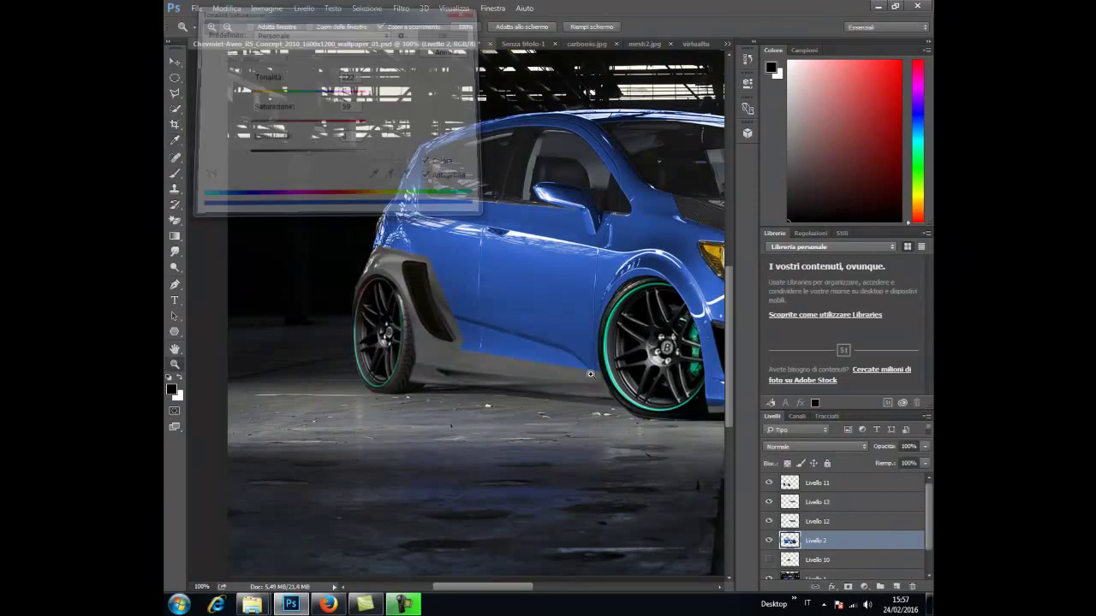
{"action": "scroll", "coordinate": [514, 342], "scroll_direction": "right", "scroll_amount": 5}
{"action": "left_click", "coordinate": [790, 484]}
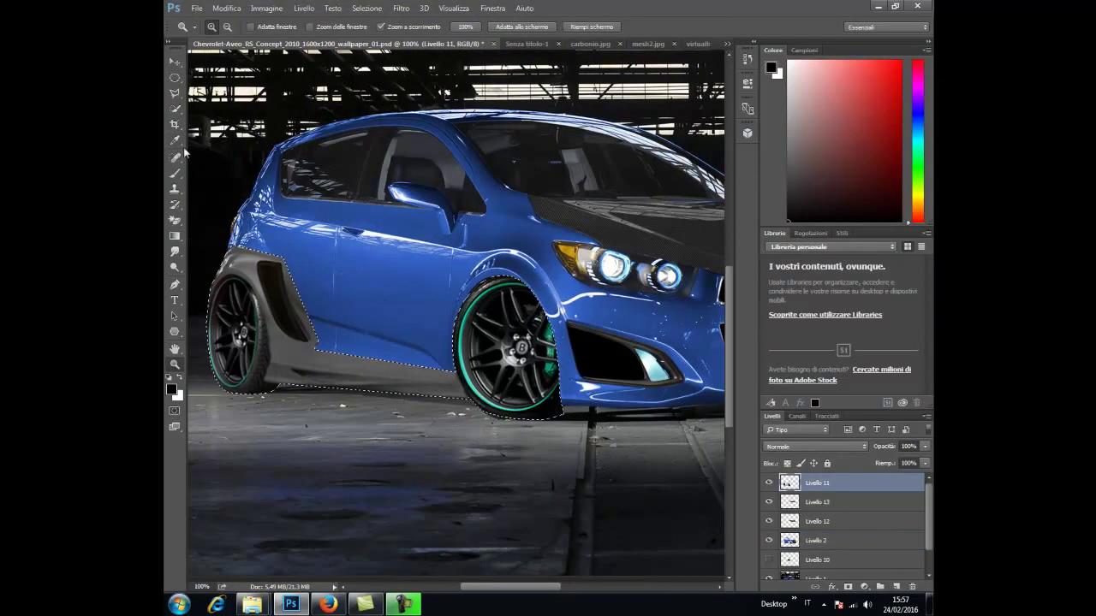
{"action": "key", "text": "l"}
{"action": "left_click_drag", "start_coordinate": [586, 325], "coordinate": [469, 387]}
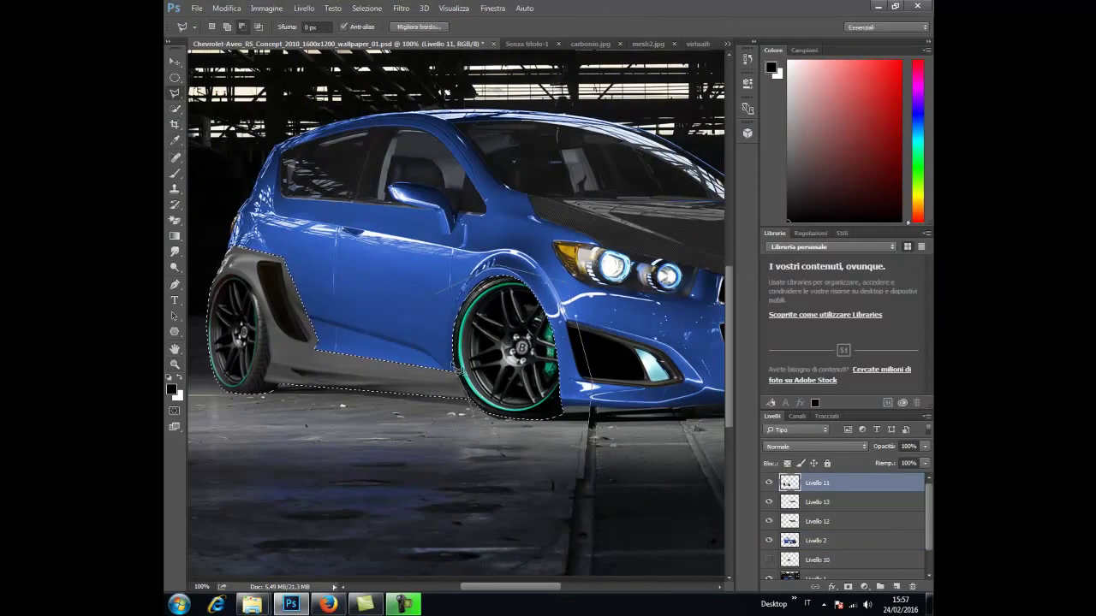
Step: Lasso the side skirt around the rear fender vent and rear wheel arch
{"action": "scroll", "coordinate": [274, 279], "scroll_direction": "up", "scroll_amount": 2}
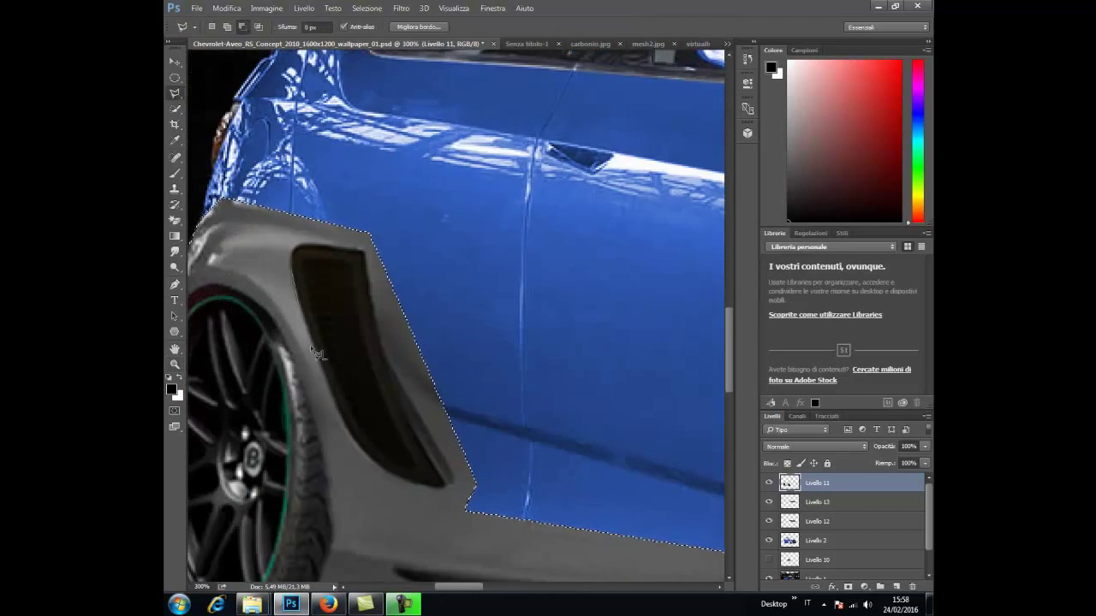
{"action": "left_click_drag", "start_coordinate": [447, 492], "coordinate": [314, 254]}
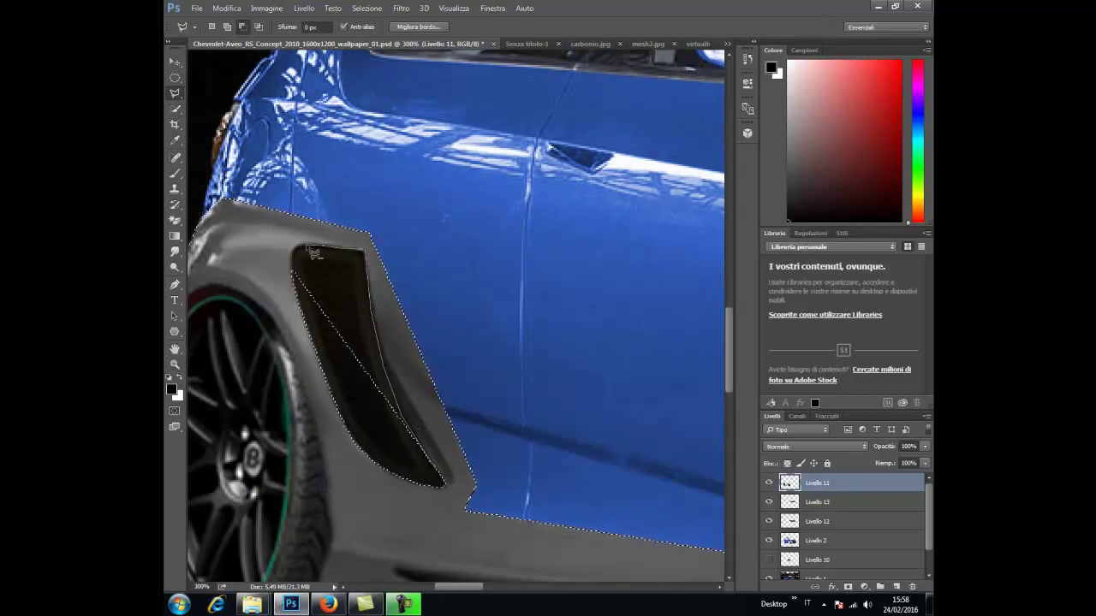
{"action": "left_click_drag", "start_coordinate": [315, 254], "coordinate": [442, 485]}
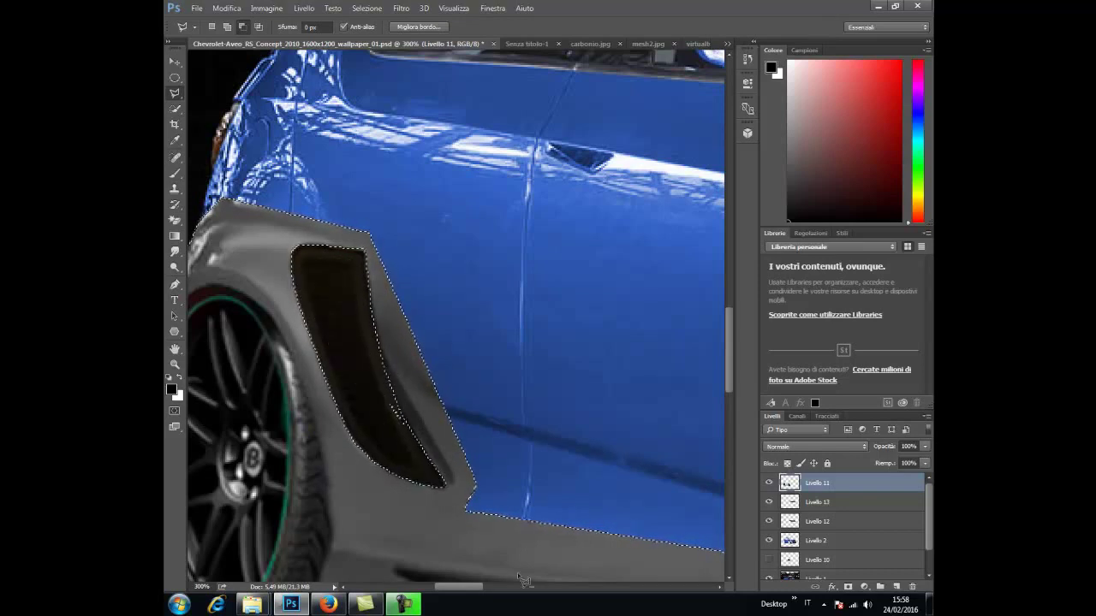
{"action": "scroll", "coordinate": [552, 376], "scroll_direction": "left", "scroll_amount": 3}
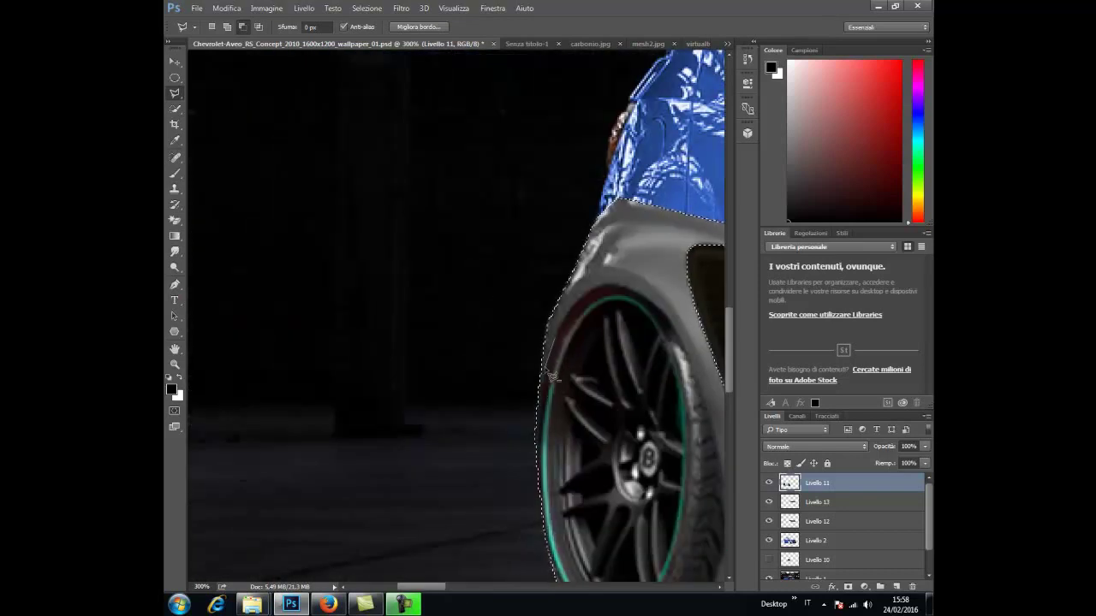
{"action": "scroll", "coordinate": [539, 530], "scroll_direction": "down", "scroll_amount": 3}
{"action": "scroll", "coordinate": [599, 522], "scroll_direction": "right", "scroll_amount": 2}
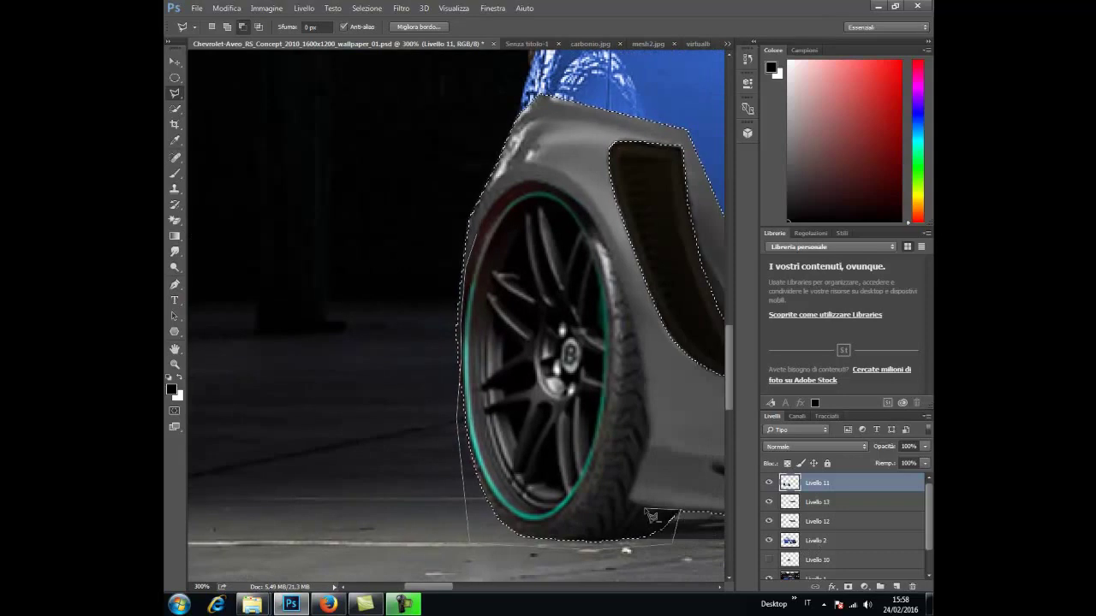
{"action": "left_click_drag", "start_coordinate": [645, 387], "coordinate": [492, 217]}
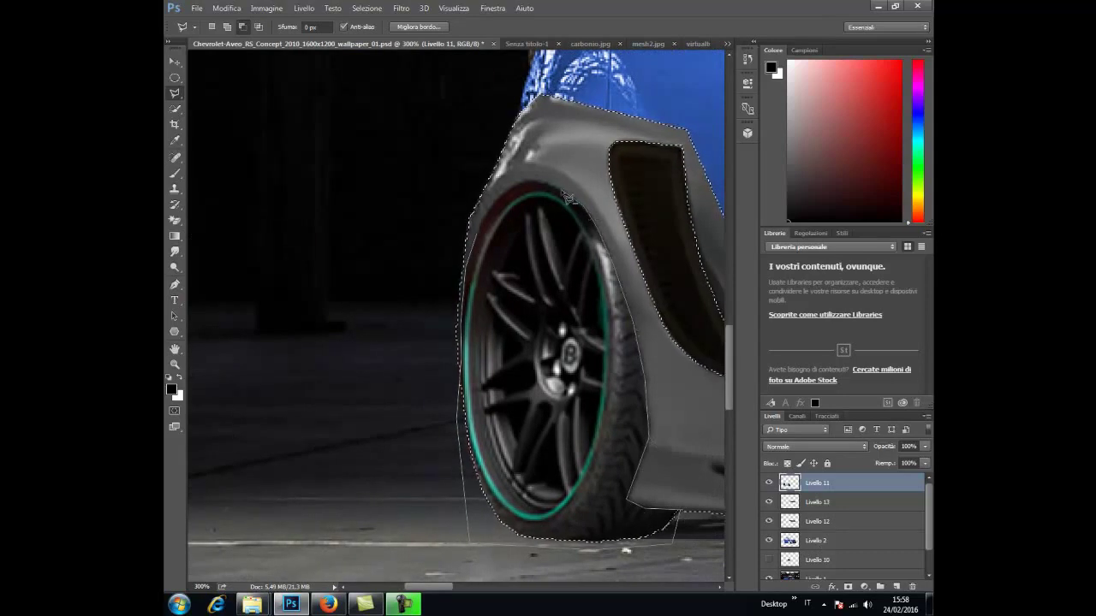
{"action": "double_click", "coordinate": [493, 218]}
Step: Tint the selected skirt to hue 222 with Hue/Saturation and deselect
{"action": "key", "text": "ctrl+minus"}
{"action": "key", "text": "ctrl+minus"}
{"action": "key", "text": "ctrl+minus"}
{"action": "left_click", "coordinate": [266, 8]}
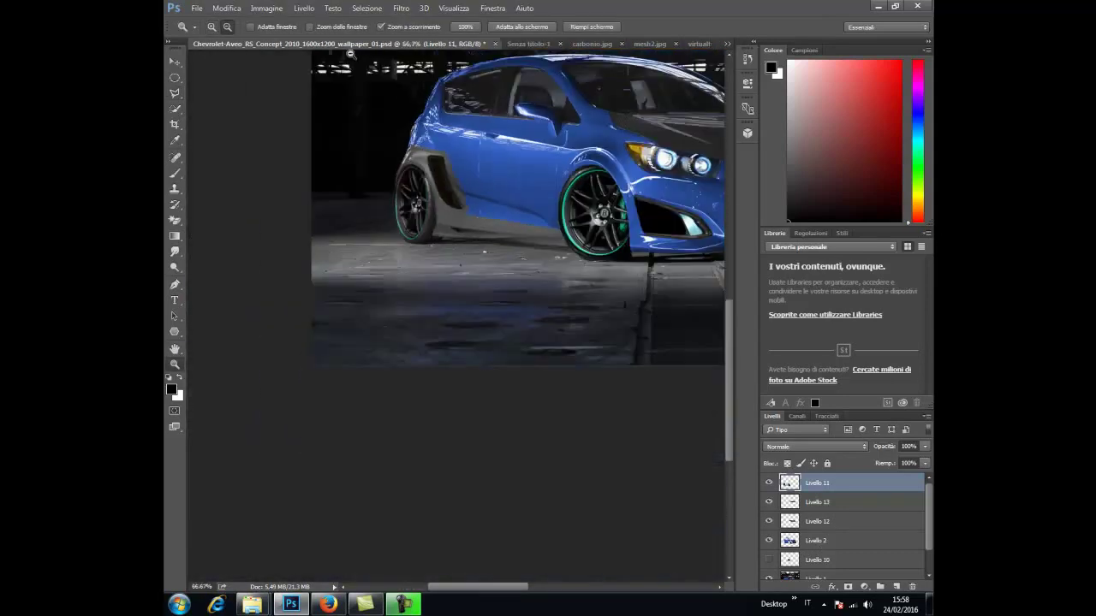
{"action": "left_click", "coordinate": [479, 86]}
{"action": "left_click_drag", "start_coordinate": [323, 92], "coordinate": [317, 92]}
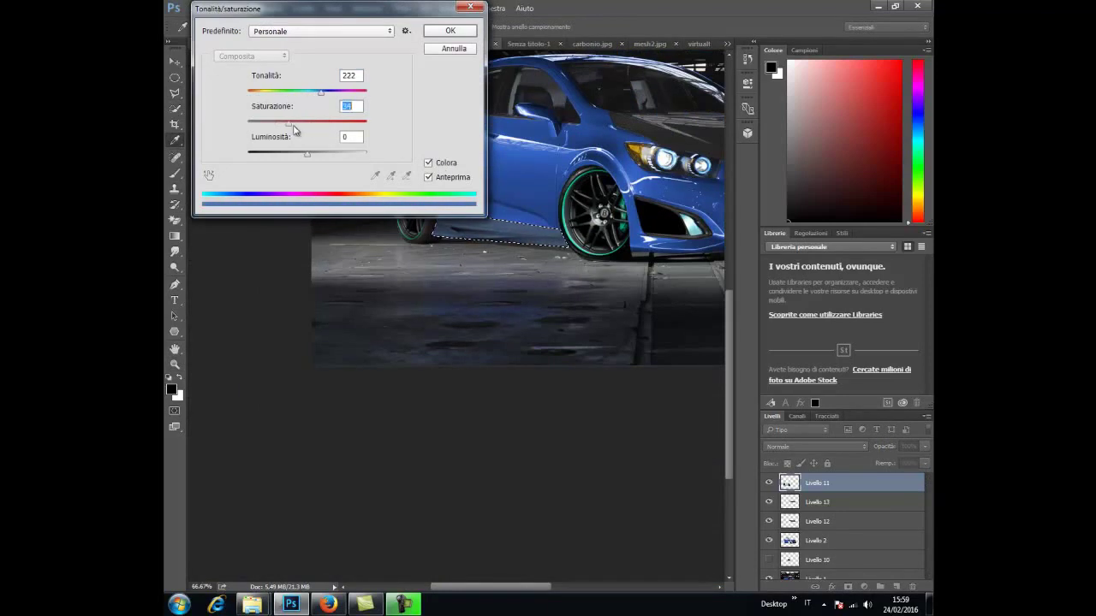
{"action": "key", "text": "Return"}
{"action": "left_click", "coordinate": [367, 8]}
{"action": "left_click", "coordinate": [368, 31]}
Step: Bring up mesh2.jpg and convert its background into an editable layer
{"action": "left_click_drag", "start_coordinate": [491, 586], "coordinate": [534, 586]}
{"action": "scroll", "coordinate": [445, 149], "scroll_direction": "up", "scroll_amount": 2}
{"action": "left_click", "coordinate": [654, 44]}
{"action": "double_click", "coordinate": [805, 480]}
{"action": "key", "text": "Return"}
Step: Copy the mesh into the Chevrolet photo as a new layer at 56% opacity
{"action": "left_click", "coordinate": [226, 7]}
{"action": "left_click", "coordinate": [242, 89]}
{"action": "left_click", "coordinate": [248, 43]}
{"action": "left_click", "coordinate": [226, 8]}
{"action": "left_click", "coordinate": [257, 112]}
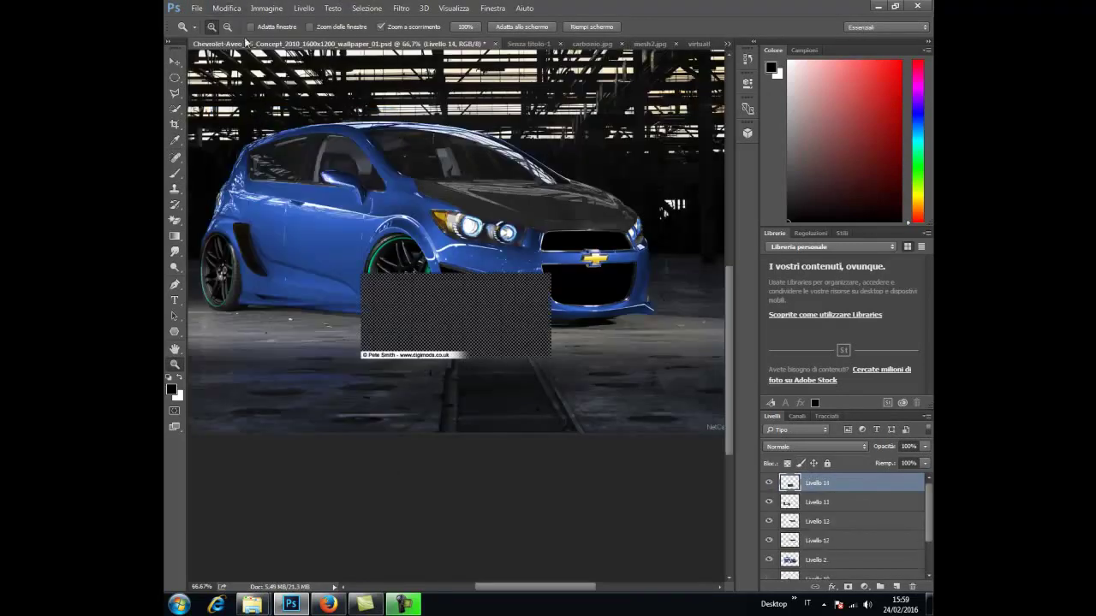
{"action": "left_click_drag", "start_coordinate": [882, 446], "coordinate": [887, 458]}
Step: Free Transform and Distort the mesh to fit over the front bumper and grilles
{"action": "left_click", "coordinate": [226, 8]}
{"action": "left_click", "coordinate": [248, 242]}
{"action": "mouse_move", "coordinate": [551, 272]}
{"action": "left_mouse_down"}
{"action": "mouse_move", "coordinate": [711, 182]}
{"action": "mouse_move", "coordinate": [639, 183]}
{"action": "mouse_move", "coordinate": [656, 182]}
{"action": "left_mouse_up"}
{"action": "right_click", "coordinate": [632, 255]}
{"action": "left_click", "coordinate": [653, 318]}
{"action": "right_click", "coordinate": [619, 273]}
{"action": "left_click", "coordinate": [665, 339]}
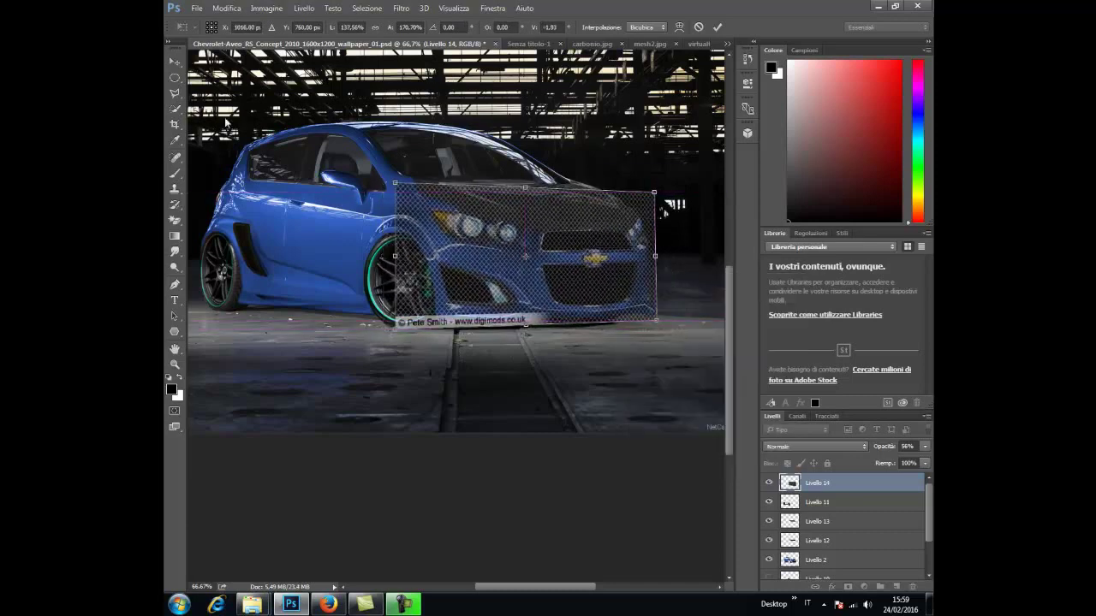
{"action": "key", "text": "Return"}
Step: Deselect the mesh area and select the car body layer
{"action": "scroll", "coordinate": [793, 514], "scroll_direction": "down", "scroll_amount": 2}
{"action": "left_click", "coordinate": [788, 522], "text": "ctrl"}
{"action": "left_click", "coordinate": [366, 8]}
{"action": "scroll", "coordinate": [796, 514], "scroll_direction": "up", "scroll_amount": 1}
{"action": "left_click", "coordinate": [818, 482]}
{"action": "left_click", "coordinate": [366, 8]}
{"action": "left_click", "coordinate": [378, 33]}
{"action": "left_click", "coordinate": [818, 559]}
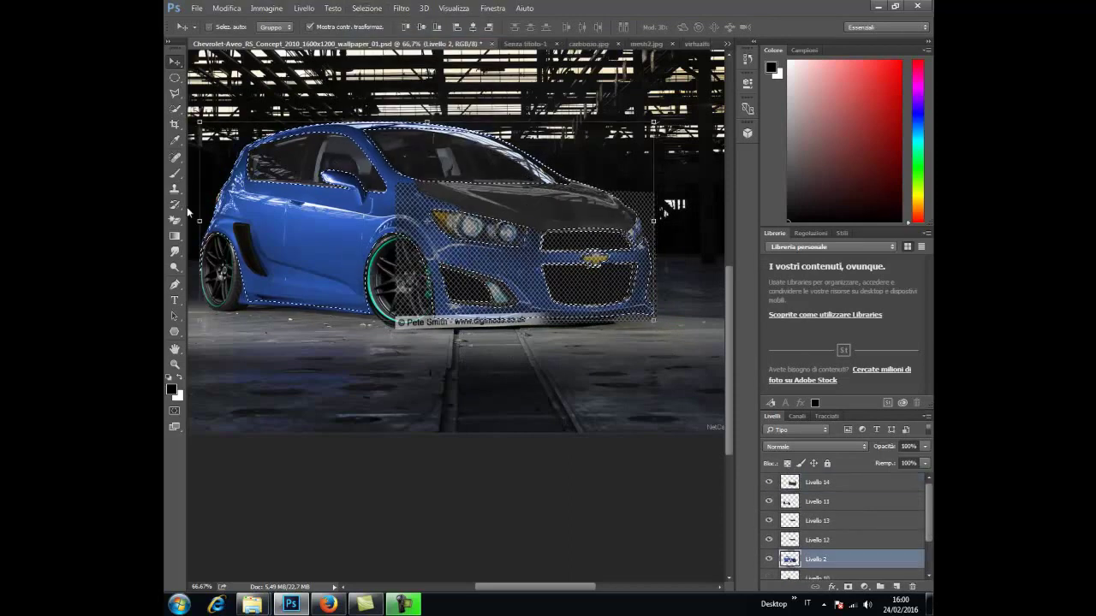
Step: Zoom in on the front grille and further into the lower grille
{"action": "key", "text": "z"}
{"action": "left_click", "coordinate": [484, 272]}
{"action": "left_click", "coordinate": [490, 313]}
{"action": "key", "text": "l"}
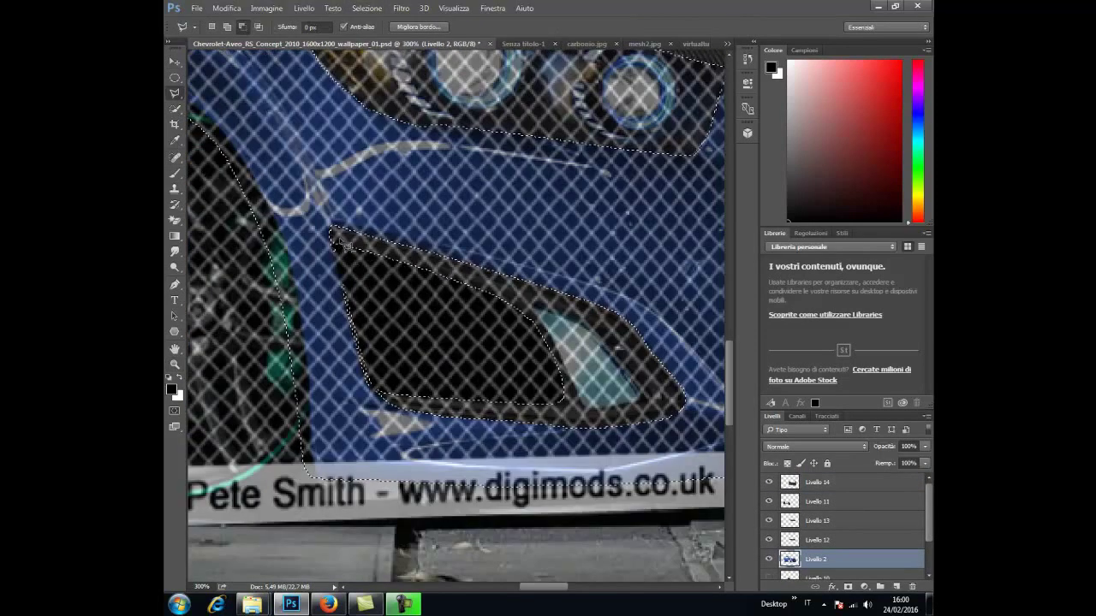
Step: Erase the Livello 14 mesh spilling onto the bumper's solid body and clear the selection
{"action": "scroll", "coordinate": [843, 522], "scroll_direction": "down", "scroll_amount": 2}
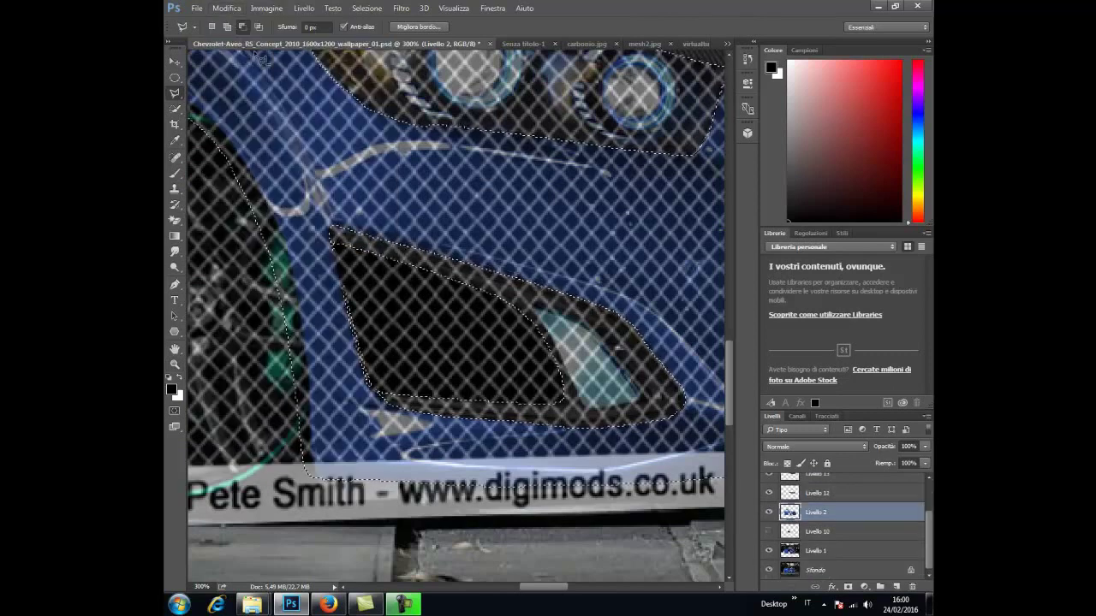
{"action": "left_click", "coordinate": [175, 220]}
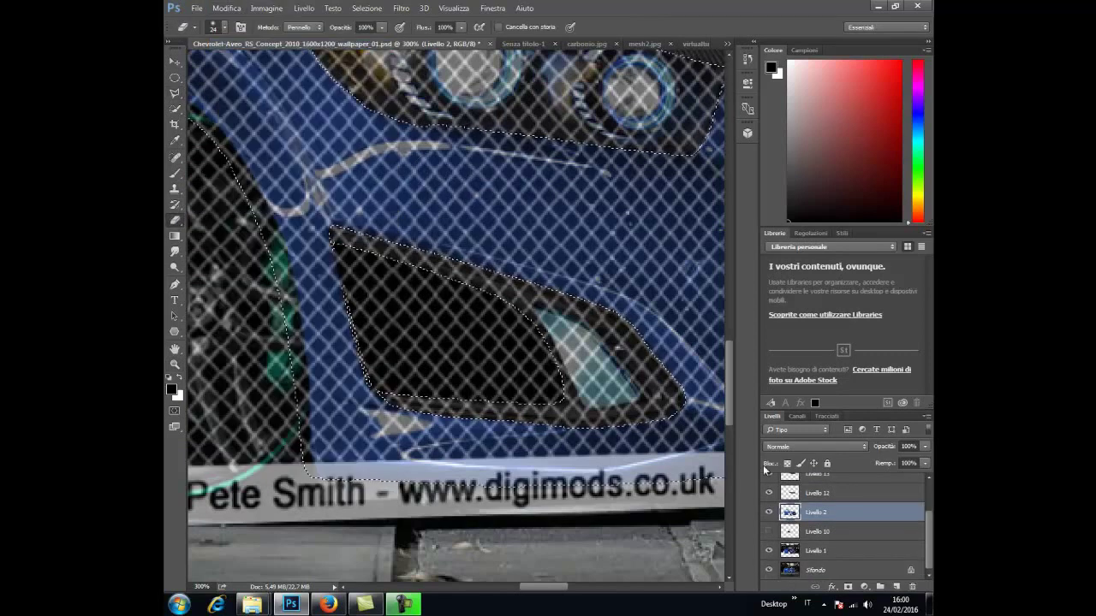
{"action": "mouse_move", "coordinate": [541, 185]}
{"action": "left_mouse_down"}
{"action": "mouse_move", "coordinate": [534, 163]}
{"action": "mouse_move", "coordinate": [608, 184]}
{"action": "mouse_move", "coordinate": [428, 236]}
{"action": "mouse_move", "coordinate": [291, 162]}
{"action": "mouse_move", "coordinate": [300, 145]}
{"action": "left_mouse_up"}
{"action": "key", "text": "z"}
{"action": "scroll", "coordinate": [281, 132], "scroll_direction": "down", "scroll_amount": 3}
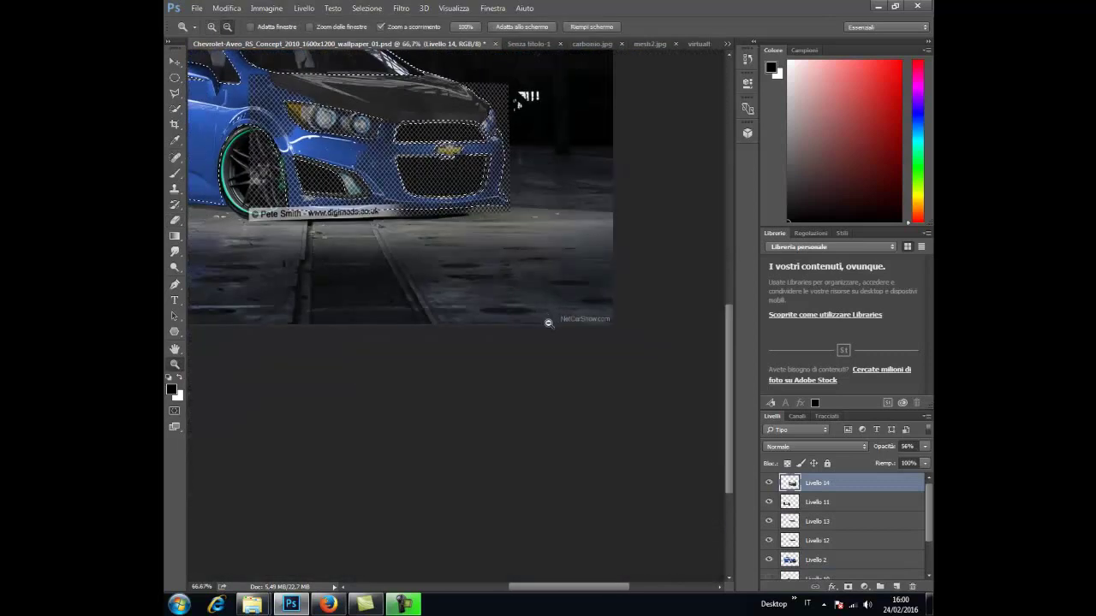
{"action": "left_click", "coordinate": [174, 218]}
{"action": "key", "text": "ctrl+d"}
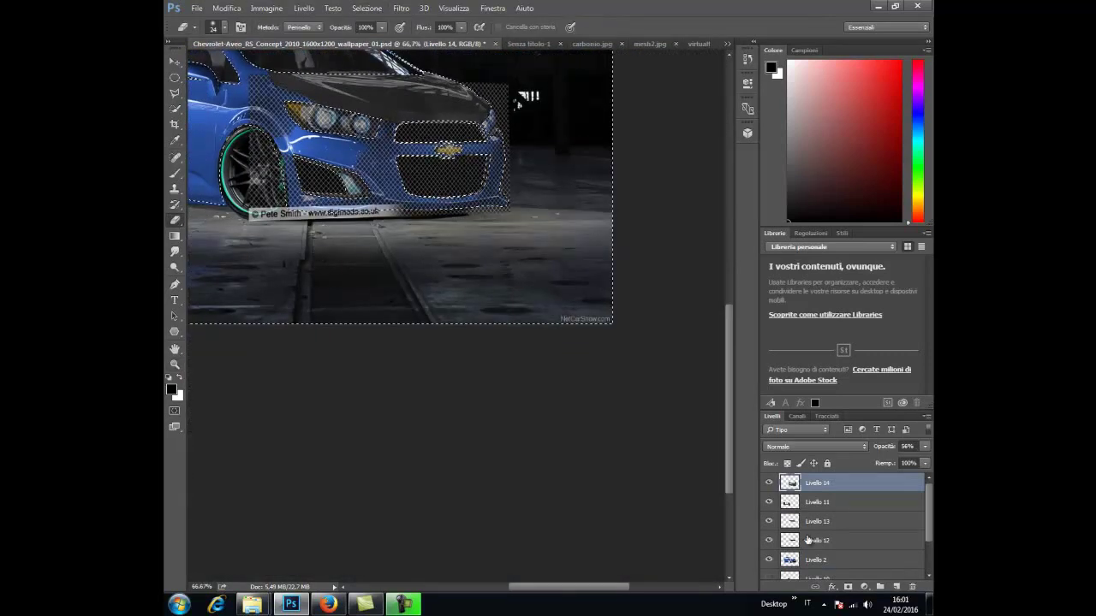
Step: Erase the mesh from the fender above the wheel and near the lower bumper
{"action": "scroll", "coordinate": [385, 189], "scroll_direction": "up", "scroll_amount": 3}
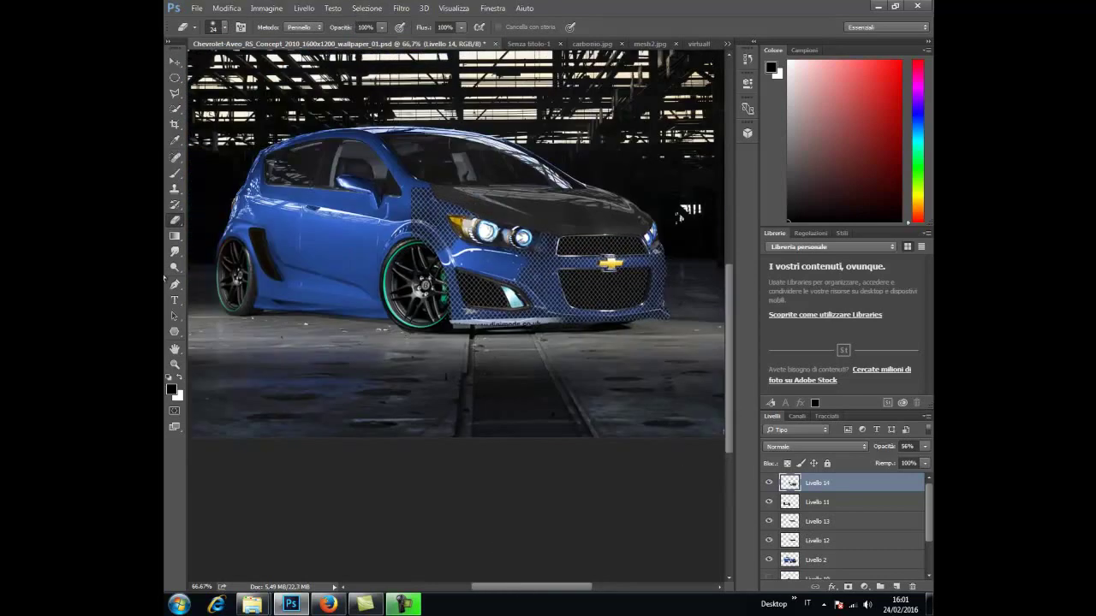
{"action": "key", "text": "z"}
{"action": "scroll", "coordinate": [432, 240], "scroll_direction": "up", "scroll_amount": 3}
{"action": "left_click", "coordinate": [174, 220]}
{"action": "mouse_move", "coordinate": [394, 137]}
{"action": "left_mouse_down"}
{"action": "mouse_move", "coordinate": [486, 318]}
{"action": "mouse_move", "coordinate": [611, 223]}
{"action": "left_mouse_up"}
{"action": "mouse_move", "coordinate": [471, 390]}
{"action": "left_mouse_down"}
{"action": "mouse_move", "coordinate": [496, 479]}
{"action": "mouse_move", "coordinate": [591, 523]}
{"action": "mouse_move", "coordinate": [515, 526]}
{"action": "mouse_move", "coordinate": [429, 254]}
{"action": "left_mouse_up"}
Step: Shrink the eraser to size 12 and clean the mesh off the lower bumper edge
{"action": "scroll", "coordinate": [556, 524], "scroll_direction": "right", "scroll_amount": 3}
{"action": "scroll", "coordinate": [556, 524], "scroll_direction": "right", "scroll_amount": 3}
{"action": "right_click", "coordinate": [425, 297]}
{"action": "key", "text": "Return"}
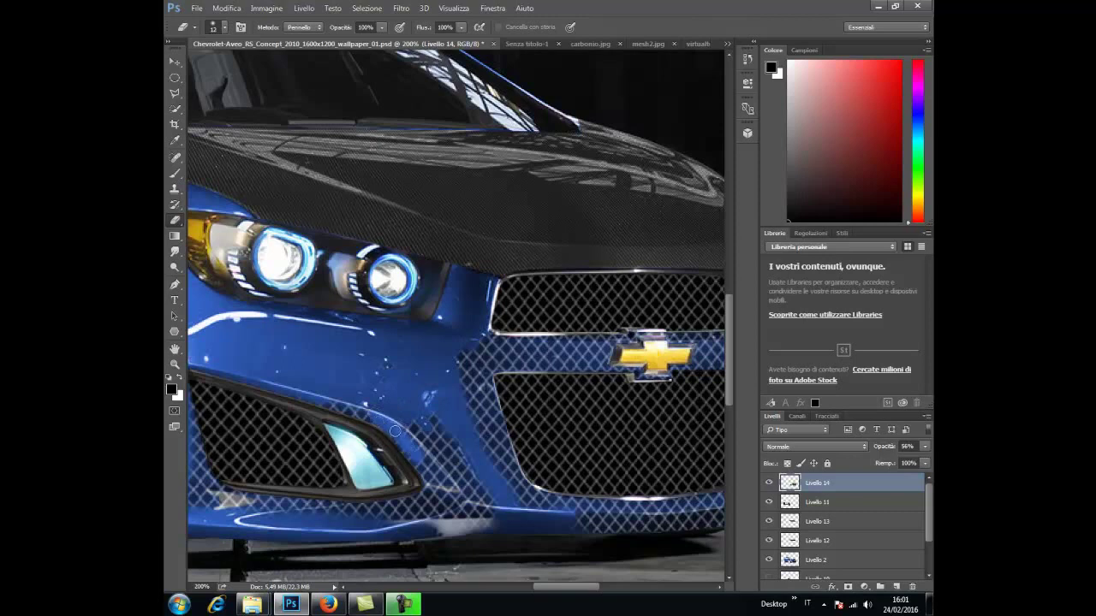
{"action": "left_click_drag", "start_coordinate": [478, 491], "coordinate": [445, 500]}
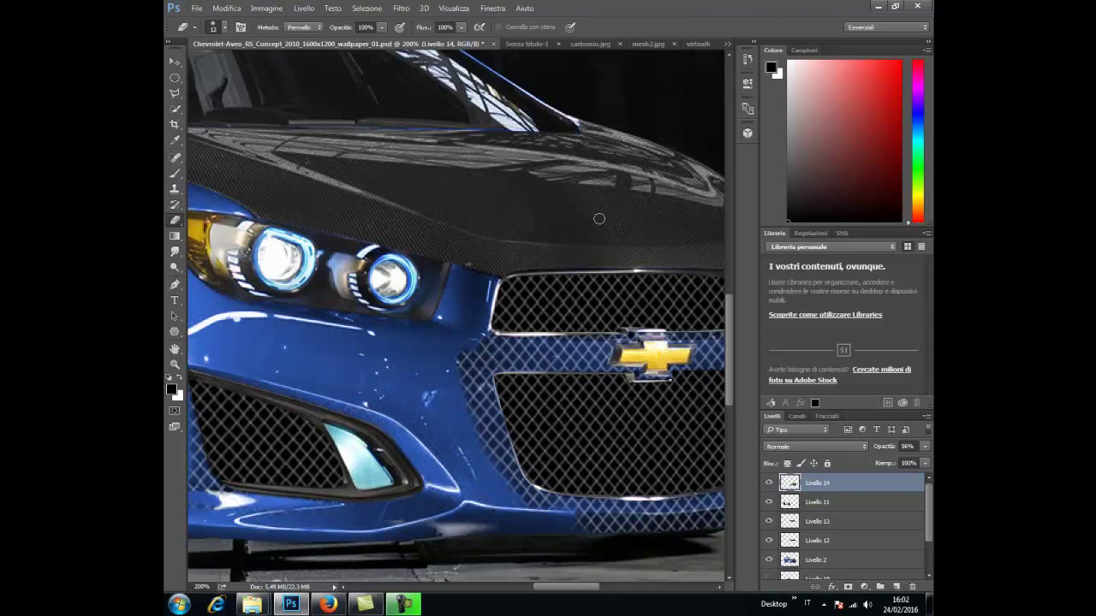
{"action": "scroll", "coordinate": [502, 557], "scroll_direction": "left", "scroll_amount": 5}
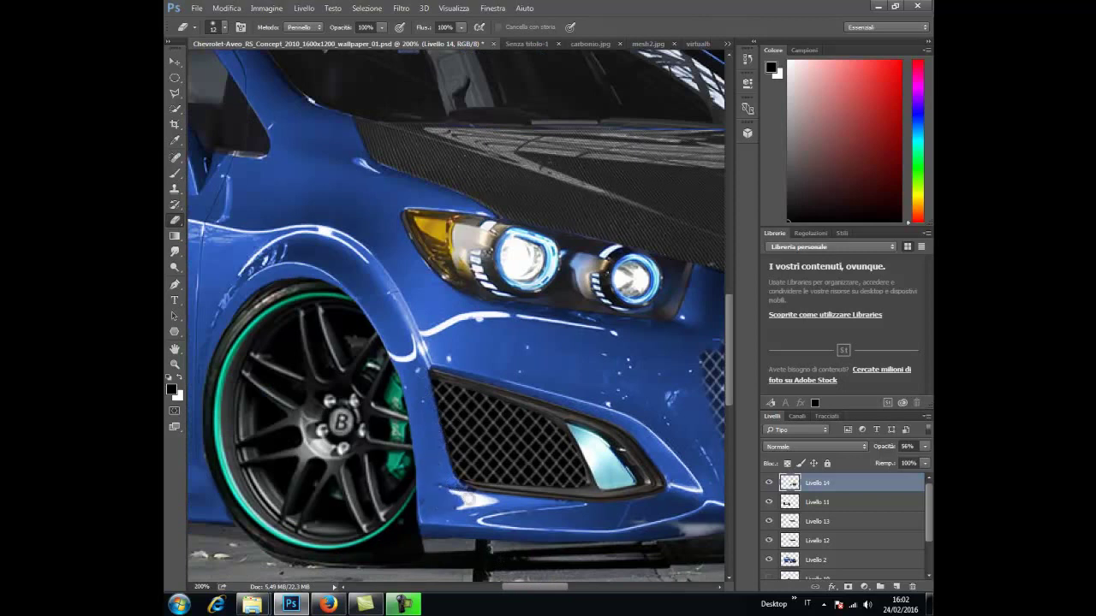
{"action": "scroll", "coordinate": [532, 589], "scroll_direction": "right", "scroll_amount": 6}
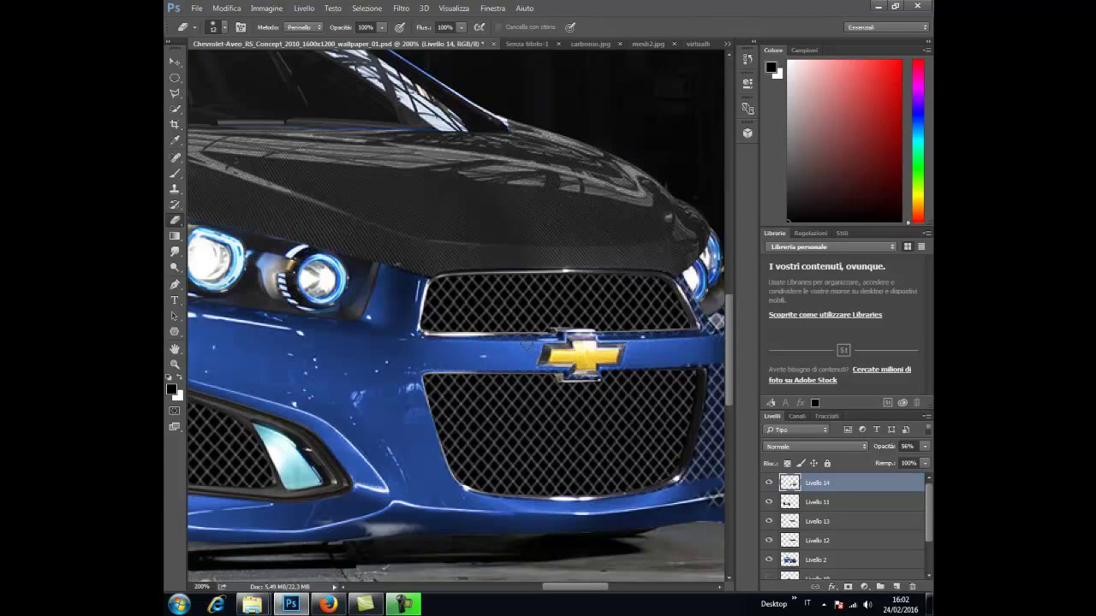
{"action": "scroll", "coordinate": [531, 548], "scroll_direction": "right", "scroll_amount": 2}
{"action": "scroll", "coordinate": [478, 542], "scroll_direction": "right", "scroll_amount": 3}
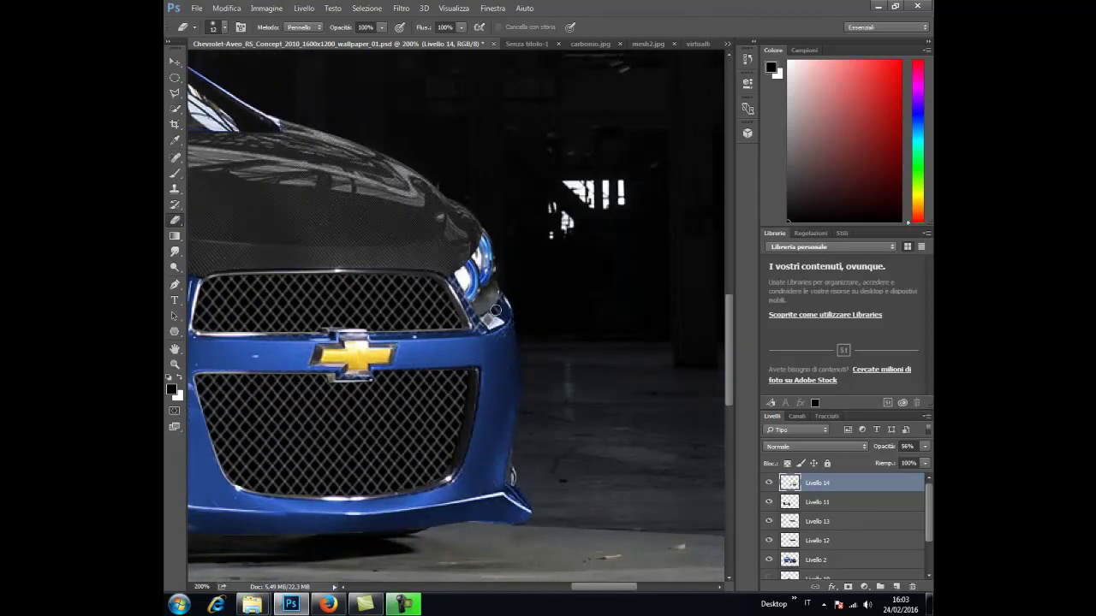
{"action": "scroll", "coordinate": [454, 342], "scroll_direction": "left", "scroll_amount": 3}
Step: Cancel the Luminosità/contrasto adjustment and zoom out to see the whole Aveo
{"action": "left_click", "coordinate": [266, 8]}
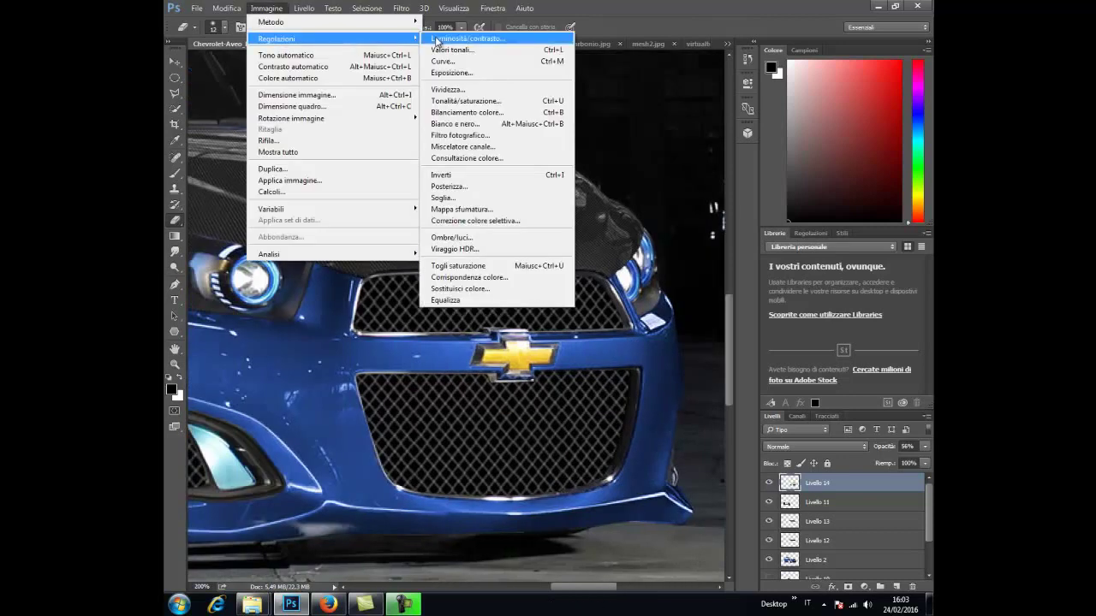
{"action": "left_click", "coordinate": [466, 32]}
{"action": "key", "text": "Escape"}
{"action": "key", "text": "z"}
{"action": "left_click", "coordinate": [363, 144], "text": "alt"}
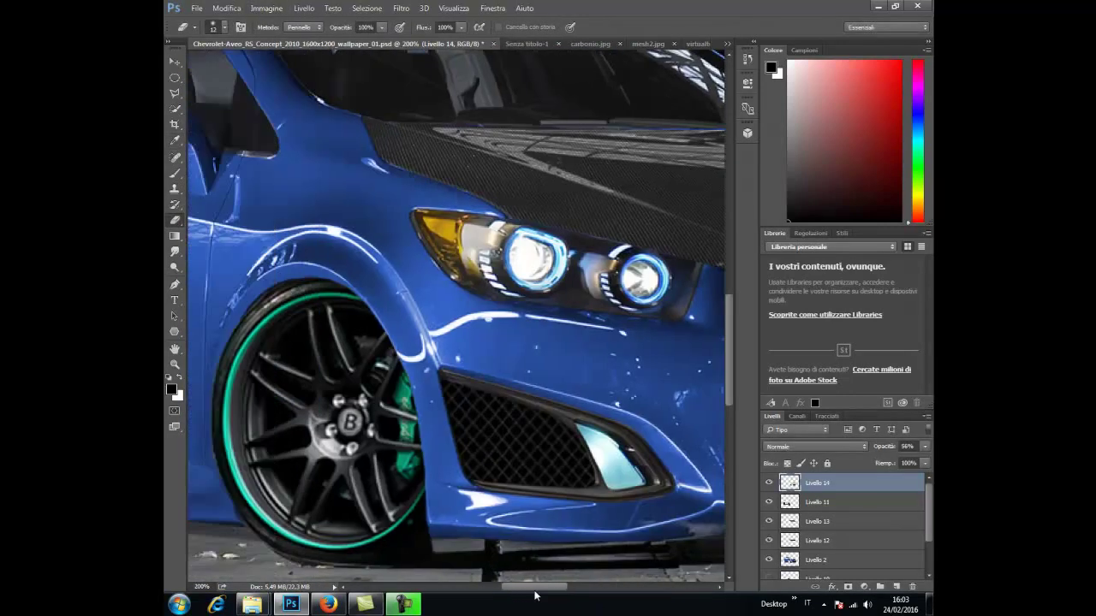
{"action": "left_click", "coordinate": [363, 143], "text": "alt"}
{"action": "left_click", "coordinate": [363, 144], "text": "alt"}
Step: In the yellow car picture, zoom in and polygonal-lasso the rear spoiler
{"action": "left_click", "coordinate": [698, 43]}
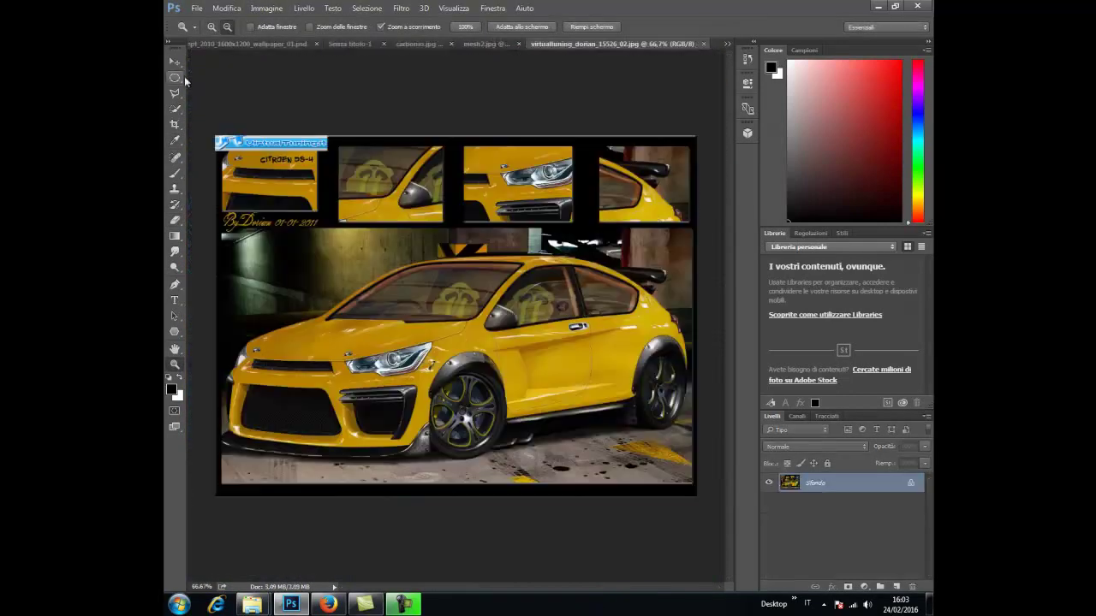
{"action": "left_click", "coordinate": [334, 82]}
{"action": "left_click", "coordinate": [333, 167]}
{"action": "key", "text": "l"}
{"action": "left_click", "coordinate": [458, 259]}
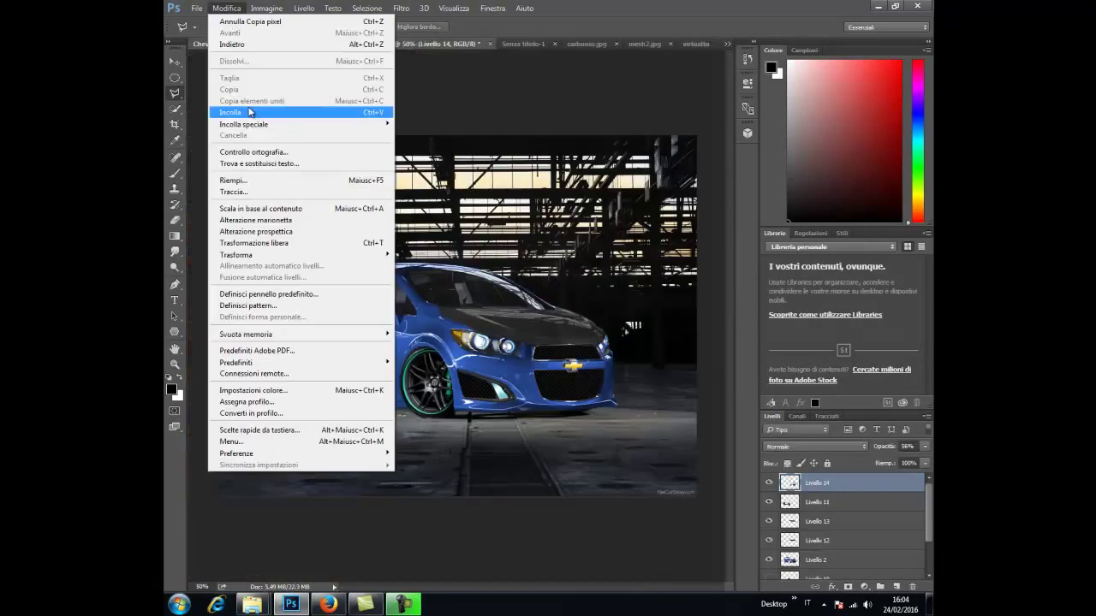
Step: Paste the spoiler into the Aveo as Livello 15 and move it below Livello 2
{"action": "key", "text": "Escape"}
{"action": "key", "text": "ctrl+v"}
{"action": "key", "text": "ctrl+t"}
{"action": "key", "text": "Return"}
{"action": "scroll", "coordinate": [253, 242], "scroll_direction": "up", "scroll_amount": 2}
{"action": "left_click_drag", "start_coordinate": [354, 306], "coordinate": [358, 306]}
{"action": "key", "text": "ctrl+bracketleft"}
{"action": "key", "text": "ctrl+bracketleft"}
{"action": "key", "text": "ctrl+bracketleft"}
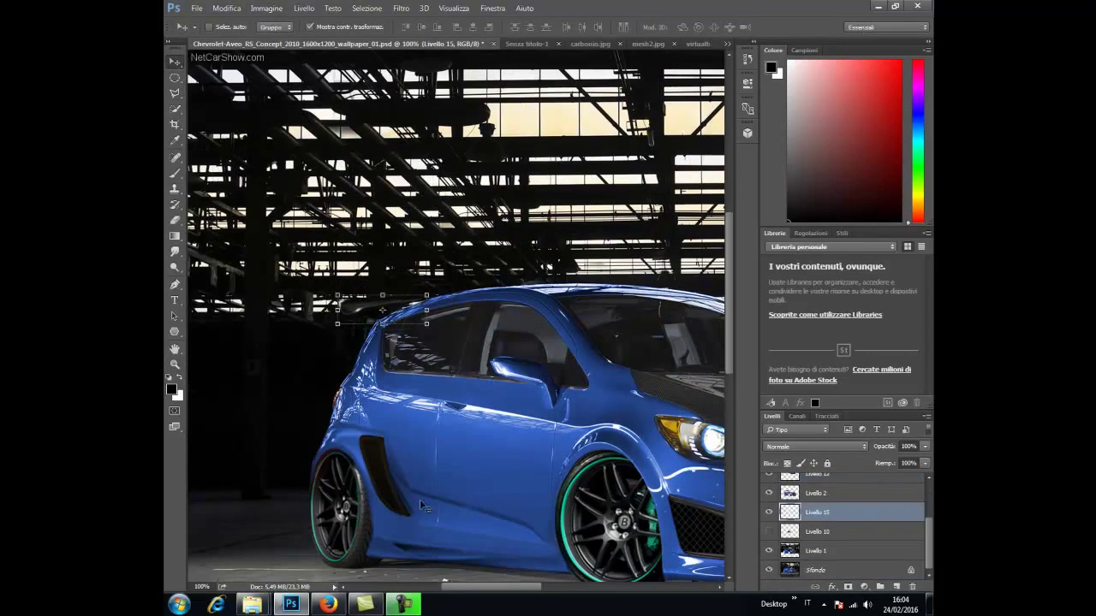
Step: Zoom out to fit the Aveo and show the list of open pictures
{"action": "left_click", "coordinate": [175, 364]}
{"action": "left_click", "coordinate": [521, 27]}
{"action": "left_click", "coordinate": [726, 44]}
Step: In opel_calibra, zoom in on the front bumper and copy the lassoed intake piece
{"action": "left_click", "coordinate": [677, 112]}
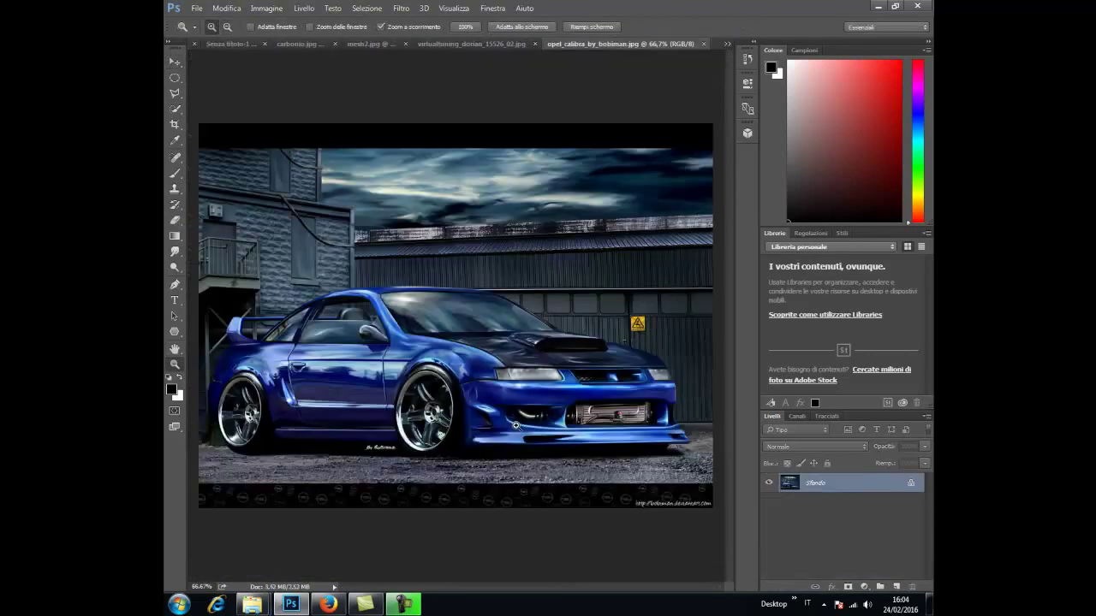
{"action": "triple_click", "coordinate": [564, 424]}
{"action": "key", "text": "l"}
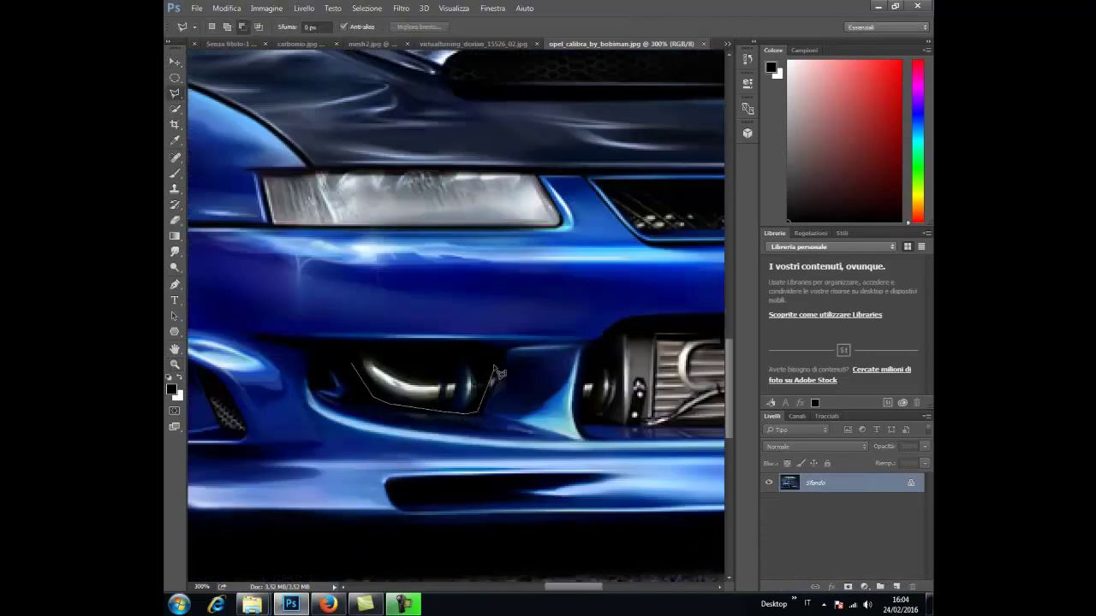
{"action": "left_click", "coordinate": [226, 8]}
{"action": "left_click", "coordinate": [248, 101]}
Step: Paste the intake piece into the Aveo as Livello 16 and zoom in on the front bumper
{"action": "key", "text": "ctrl+Tab"}
{"action": "left_click", "coordinate": [227, 7]}
{"action": "left_click", "coordinate": [248, 131]}
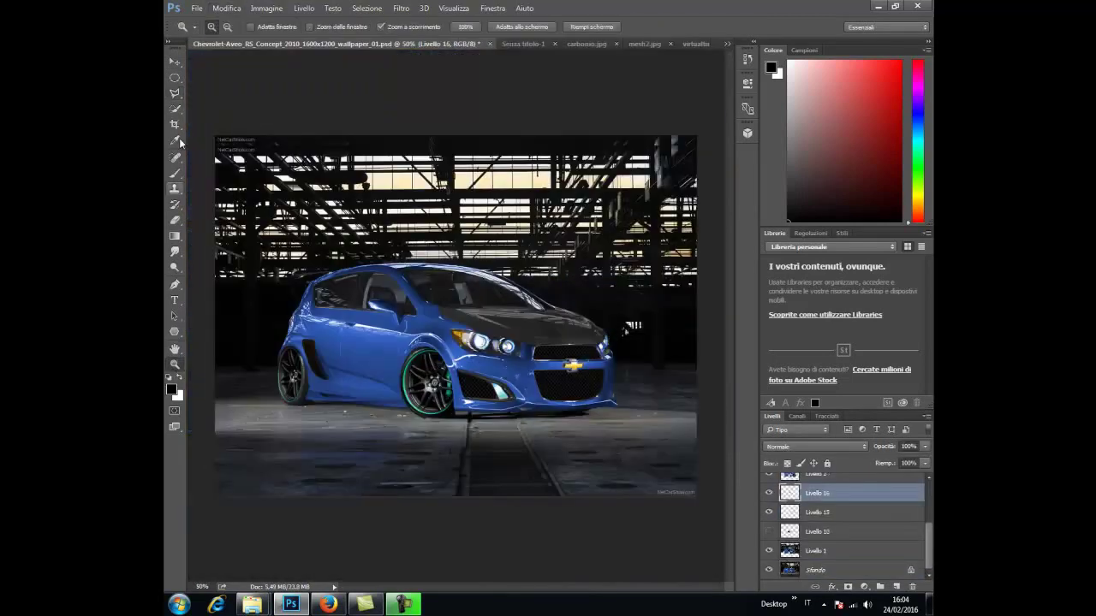
{"action": "left_click", "coordinate": [440, 388]}
Step: Raise Livello 16 to the top and place it in the fog-lamp opening at 29% opacity
{"action": "key", "text": "v"}
{"action": "left_click", "coordinate": [227, 7]}
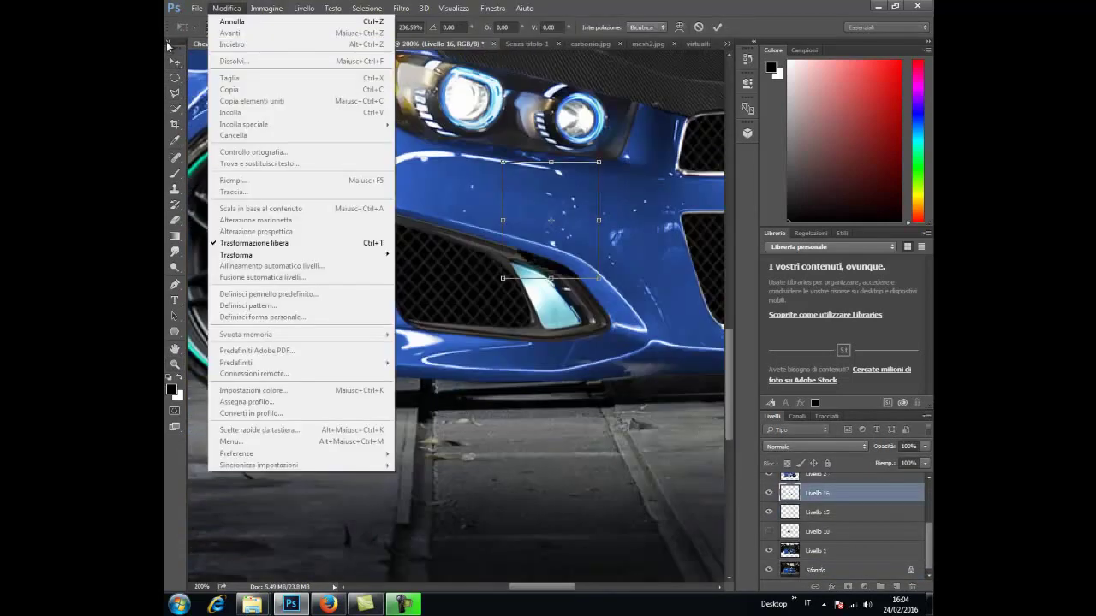
{"action": "left_click", "coordinate": [816, 483]}
{"action": "left_click_drag", "start_coordinate": [815, 484], "coordinate": [817, 476]}
{"action": "left_click_drag", "start_coordinate": [550, 187], "coordinate": [459, 289]}
{"action": "left_click_drag", "start_coordinate": [924, 446], "coordinate": [891, 460]}
Step: In opel_calibra, polygonal-lasso the intercooler and copy it
{"action": "key", "text": "e"}
{"action": "left_click", "coordinate": [727, 44]}
{"action": "left_click", "coordinate": [599, 110]}
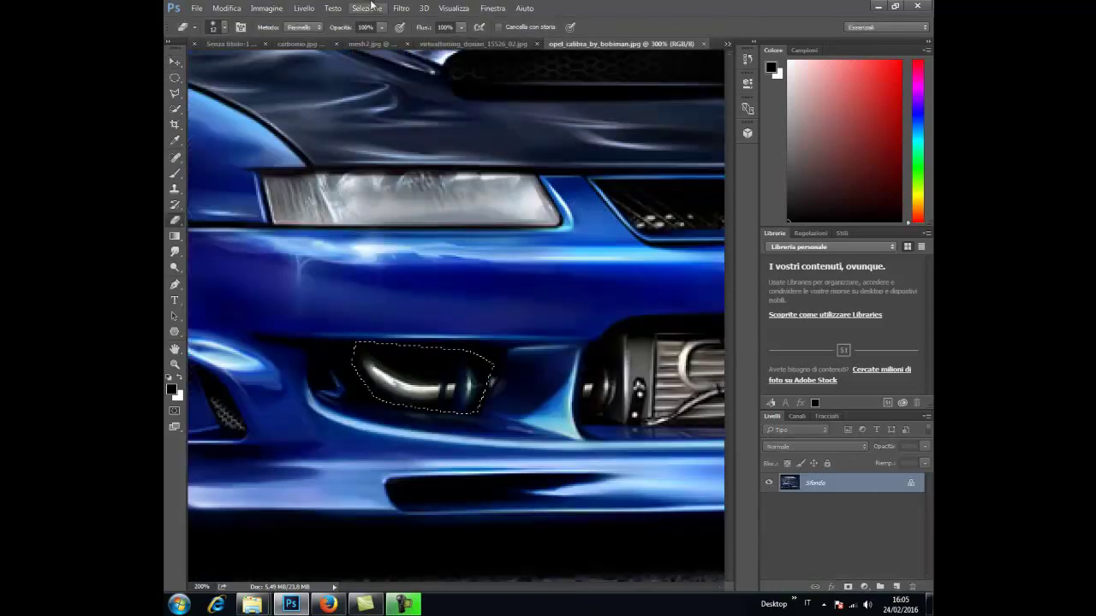
{"action": "key", "text": "l"}
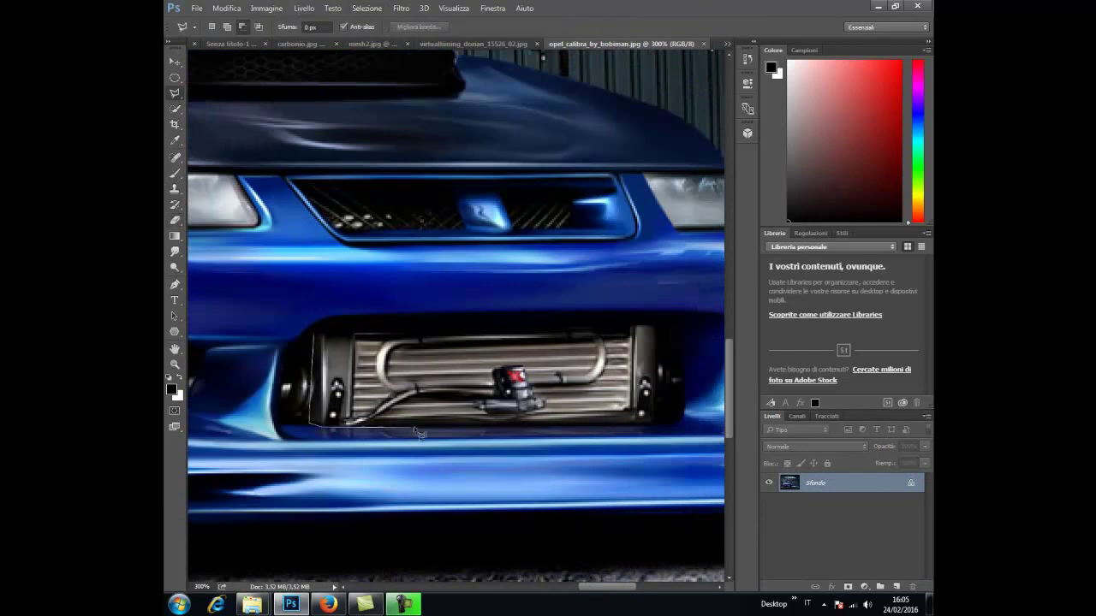
{"action": "left_click", "coordinate": [674, 426]}
{"action": "left_click", "coordinate": [227, 7]}
Step: Paste the intercooler into the Aveo as Livello 17 and fit it into the lower grille
{"action": "left_click", "coordinate": [248, 87]}
{"action": "left_click", "coordinate": [599, 109]}
{"action": "left_click", "coordinate": [227, 7]}
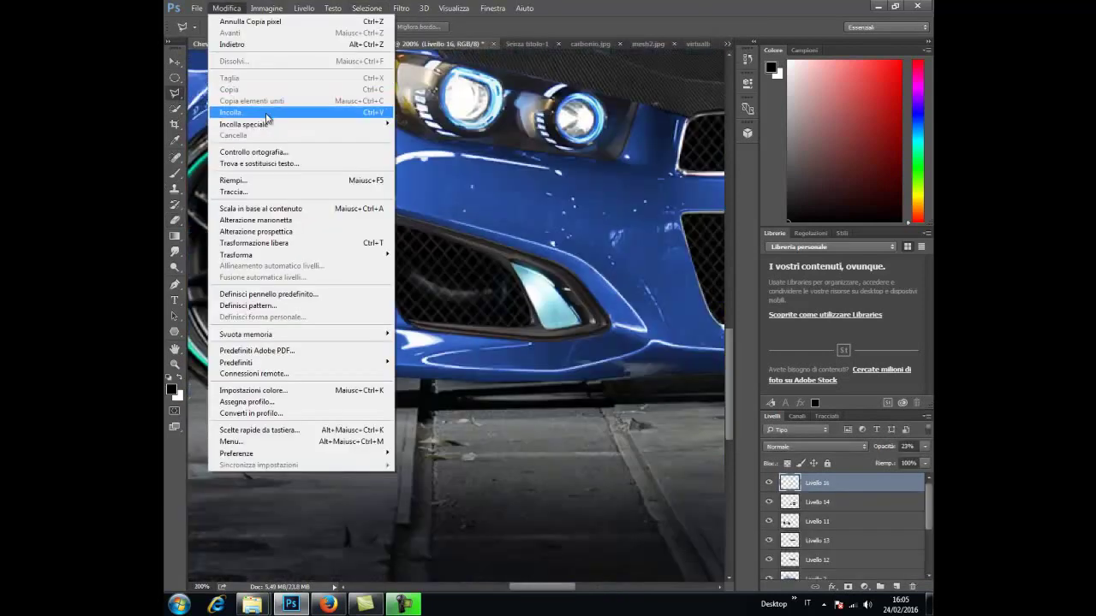
{"action": "left_click", "coordinate": [249, 111]}
{"action": "left_click_drag", "start_coordinate": [589, 591], "coordinate": [609, 591]}
{"action": "mouse_move", "coordinate": [222, 334]}
{"action": "left_mouse_down"}
{"action": "mouse_move", "coordinate": [343, 265]}
{"action": "mouse_move", "coordinate": [394, 268]}
{"action": "left_mouse_up"}
{"action": "key", "text": "ctrl+t"}
{"action": "key", "text": "Return"}
Step: Set Livello 17 opacity to 41% and ready the Eraser for its edges
{"action": "key", "text": "4"}
{"action": "key", "text": "1"}
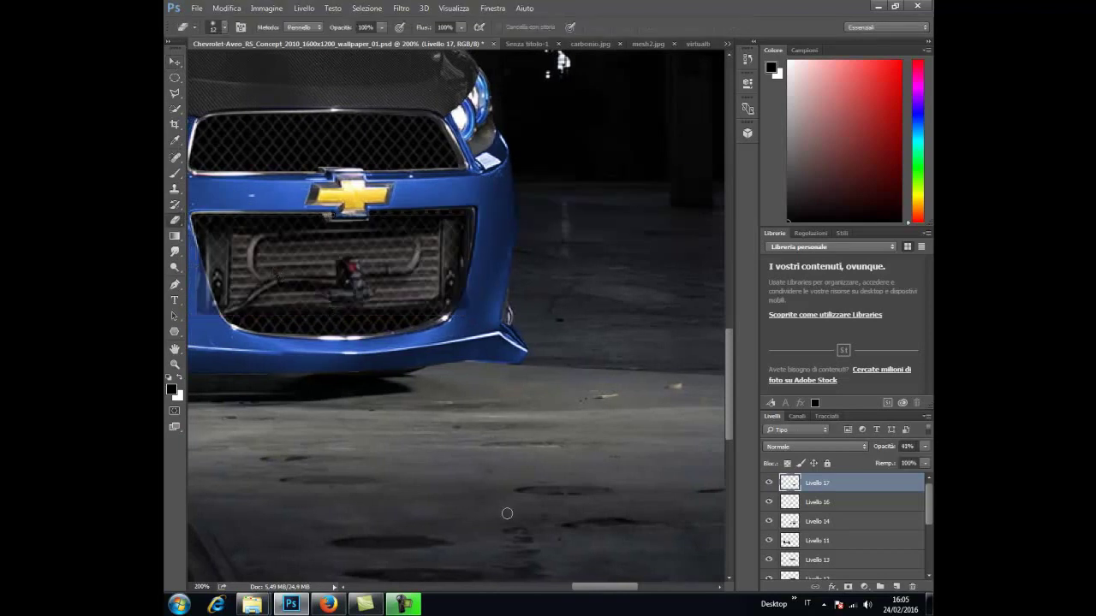
{"action": "key", "text": "e"}
{"action": "scroll", "coordinate": [482, 380], "scroll_direction": "left", "scroll_amount": 5}
{"action": "scroll", "coordinate": [555, 318], "scroll_direction": "right", "scroll_amount": 5}
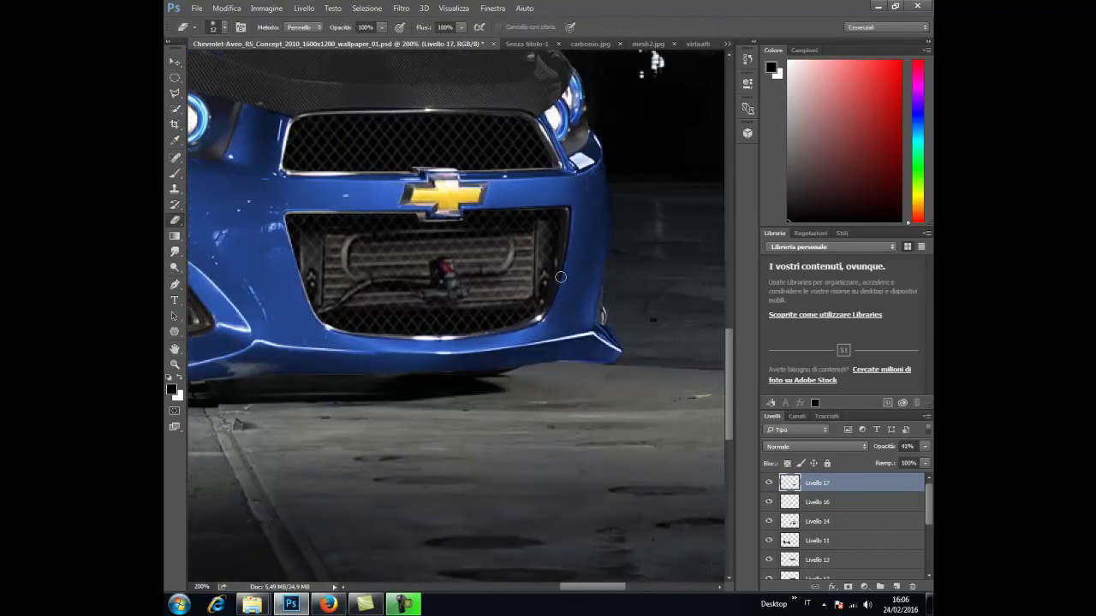
{"action": "key", "text": "z"}
{"action": "scroll", "coordinate": [249, 111], "scroll_direction": "down", "scroll_amount": 4}
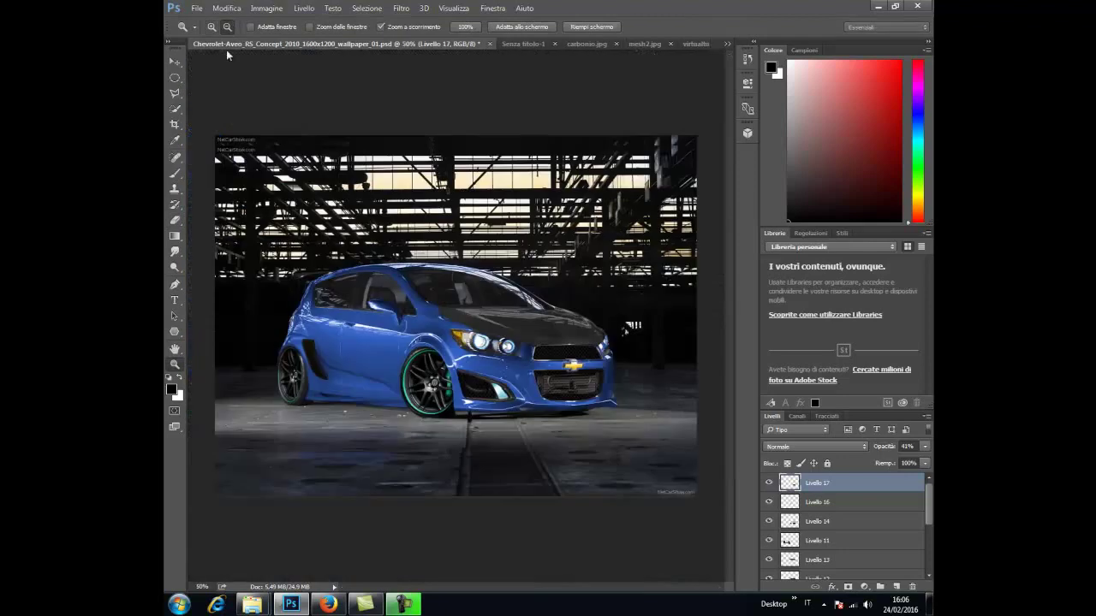
{"action": "scroll", "coordinate": [368, 214], "scroll_direction": "up", "scroll_amount": 1}
{"action": "scroll", "coordinate": [441, 271], "scroll_direction": "up", "scroll_amount": 2}
{"action": "scroll", "coordinate": [312, 257], "scroll_direction": "up", "scroll_amount": 2}
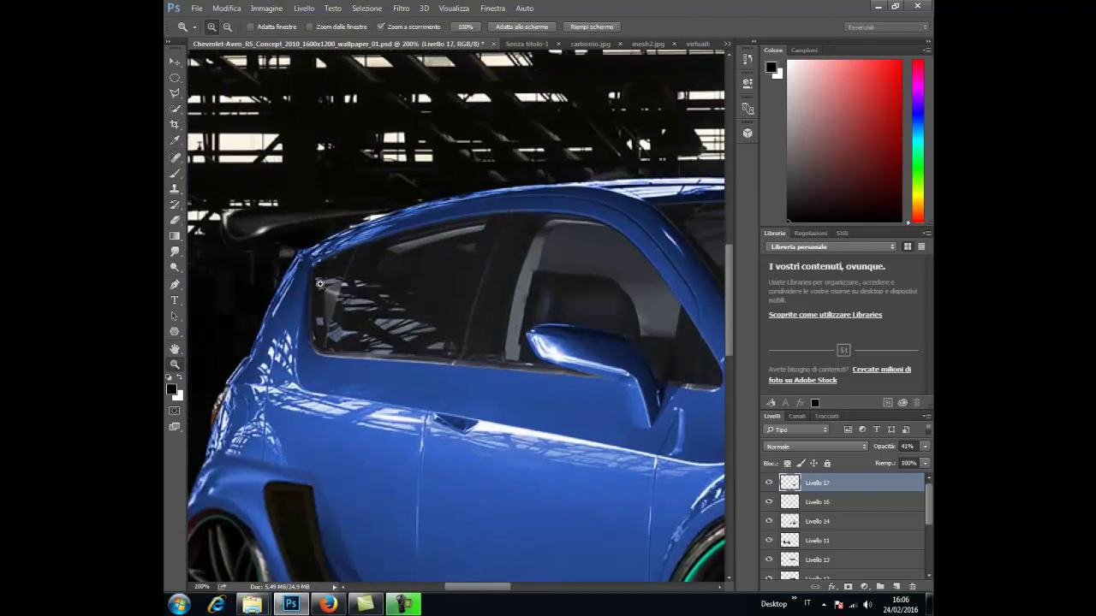
{"action": "key", "text": "l"}
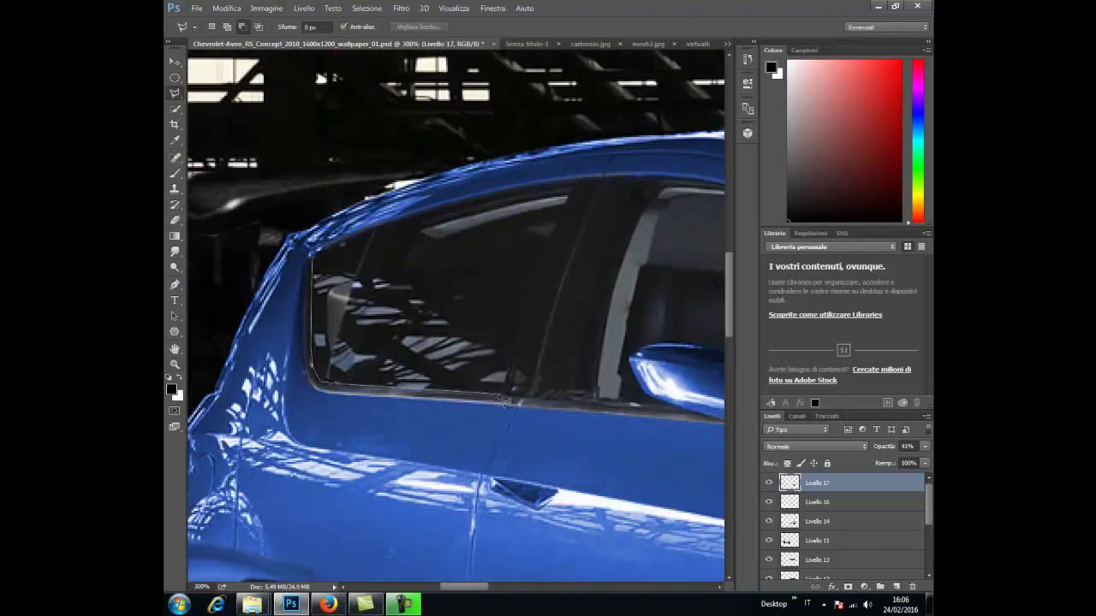
{"action": "left_click", "coordinate": [330, 246]}
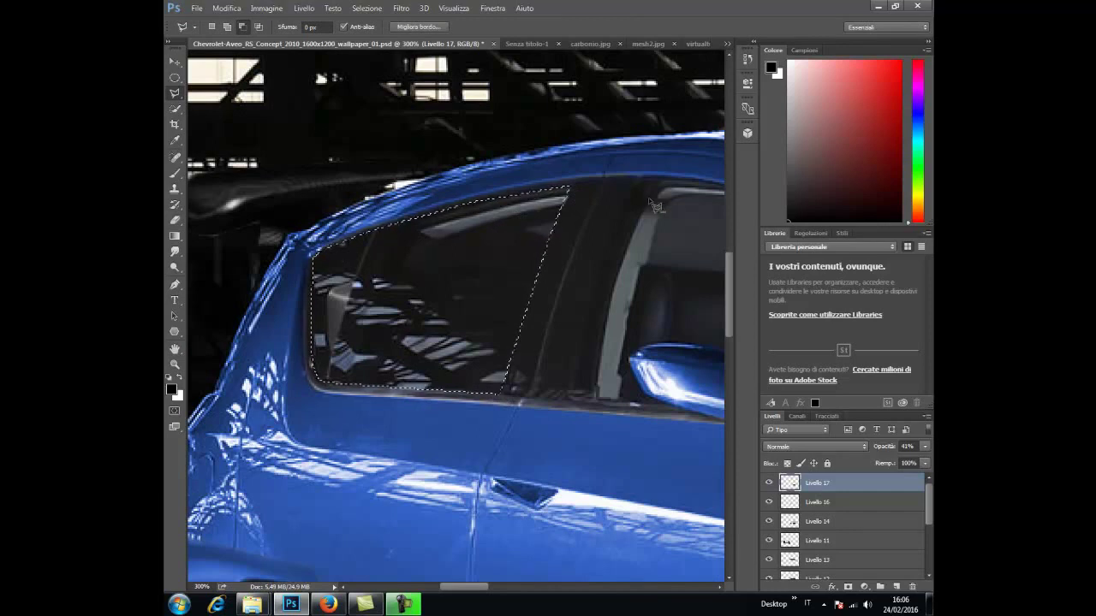
{"action": "left_click_drag", "start_coordinate": [606, 386], "coordinate": [353, 404]}
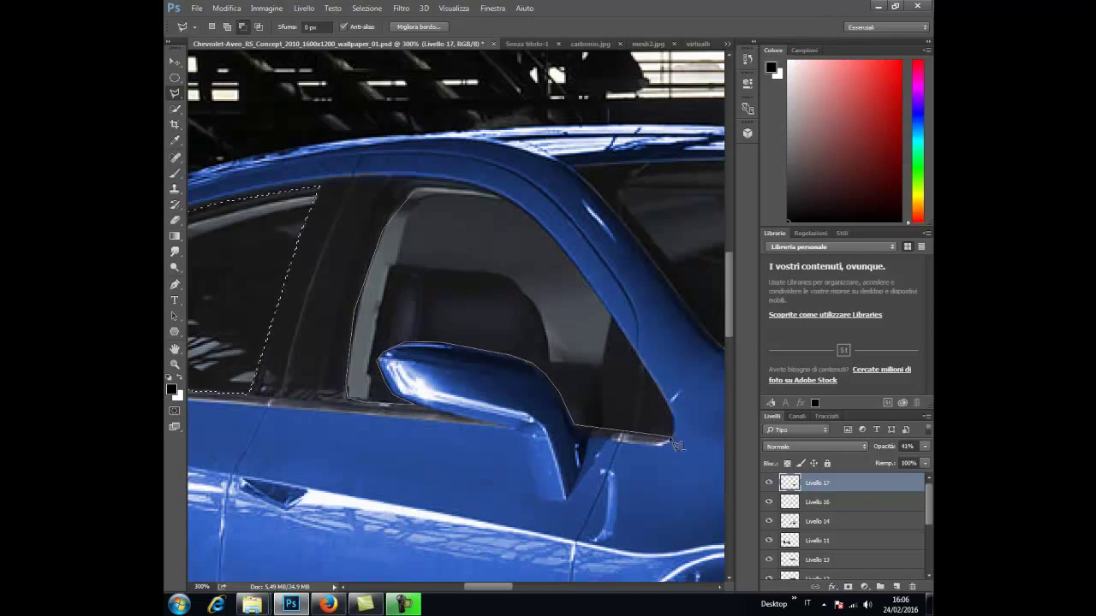
{"action": "key", "text": "Escape"}
{"action": "key", "text": "z"}
{"action": "scroll", "coordinate": [416, 199], "scroll_direction": "down", "scroll_amount": 3}
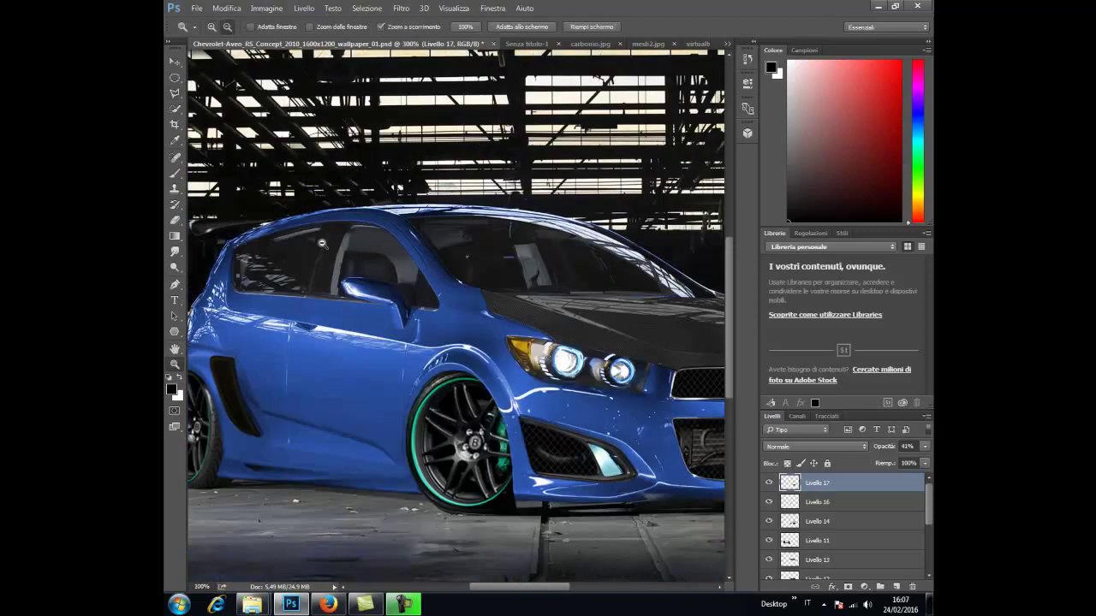
{"action": "scroll", "coordinate": [369, 317], "scroll_direction": "up", "scroll_amount": 3}
{"action": "left_click", "coordinate": [179, 93]}
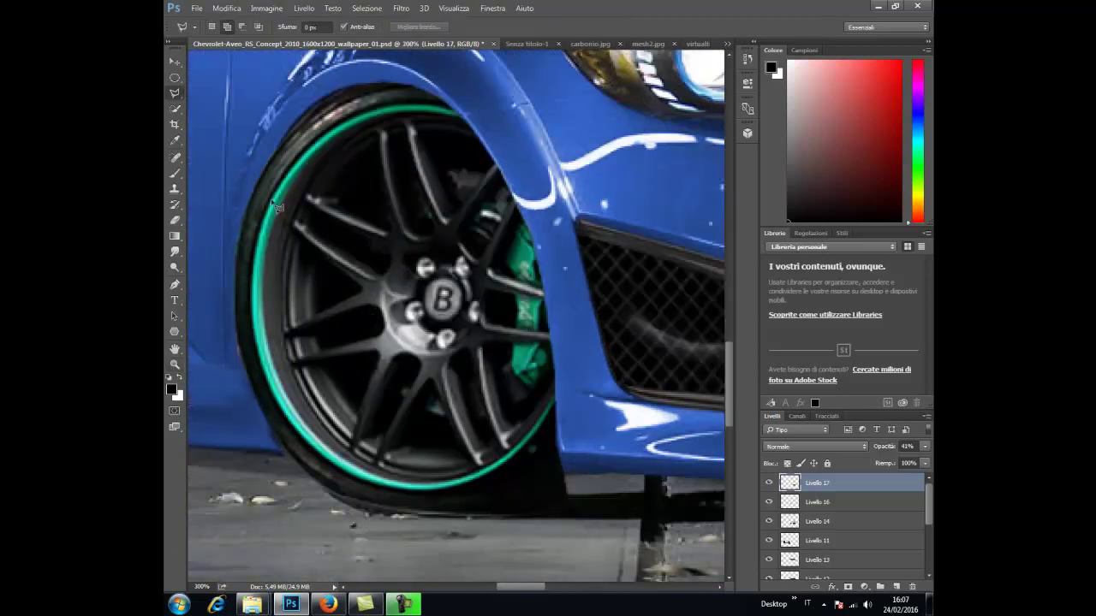